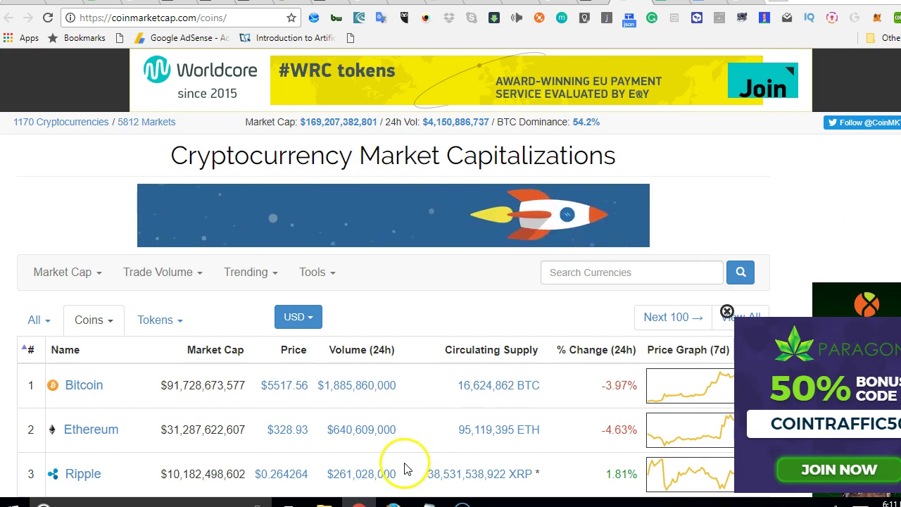
Step: Browse the CoinMarketCap coin list, then switch to the untitled Google Doc of fiat currencies
scroll(451, 301, down, 3)
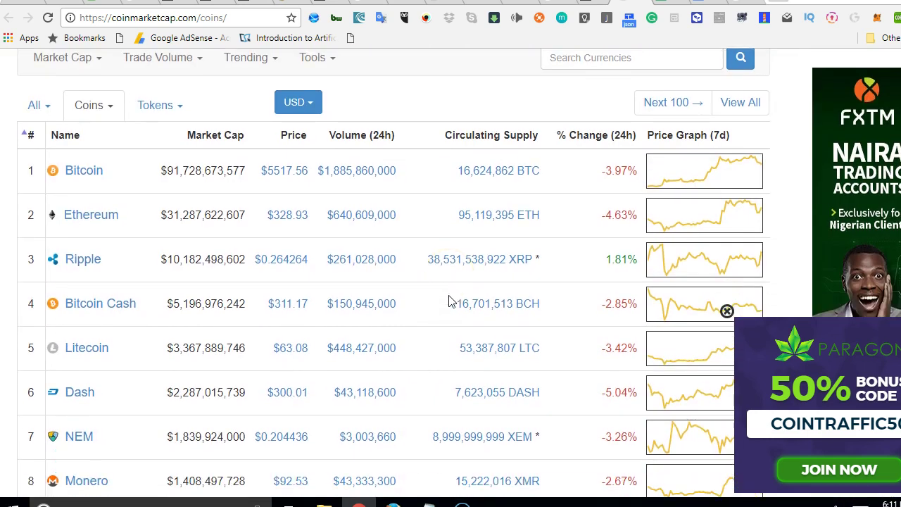
scroll(110, 418, down, 6)
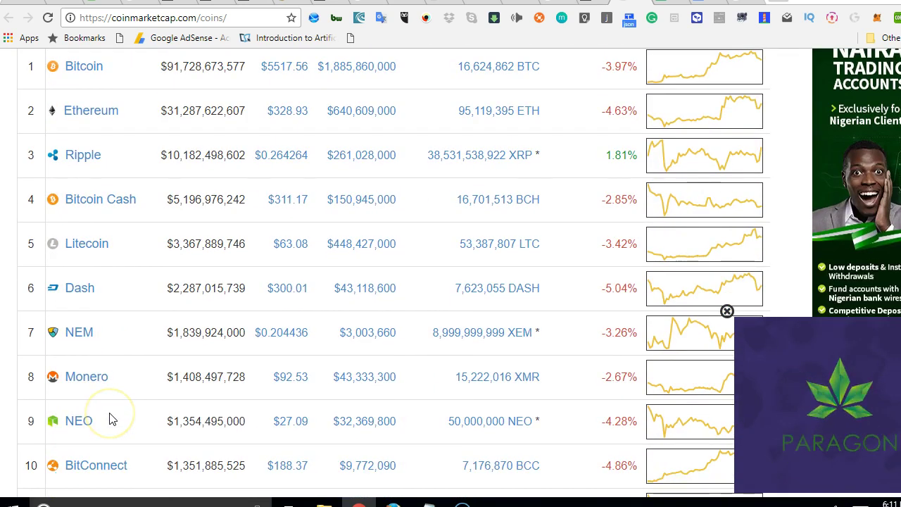
scroll(110, 418, down, 3)
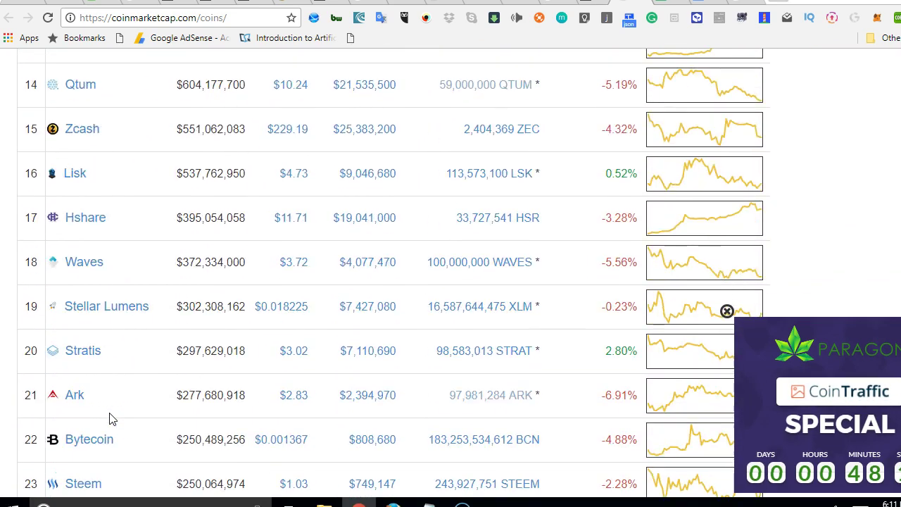
scroll(110, 420, up, 12)
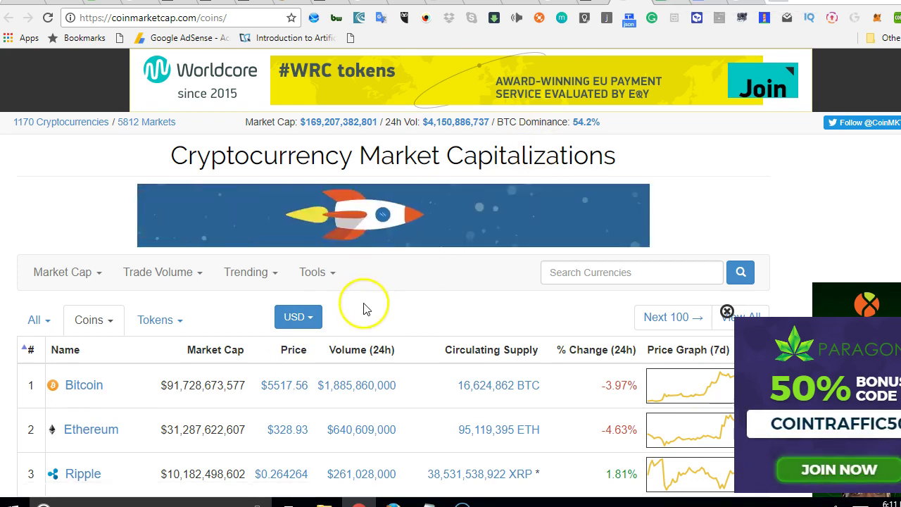
scroll(173, 359, down, 3)
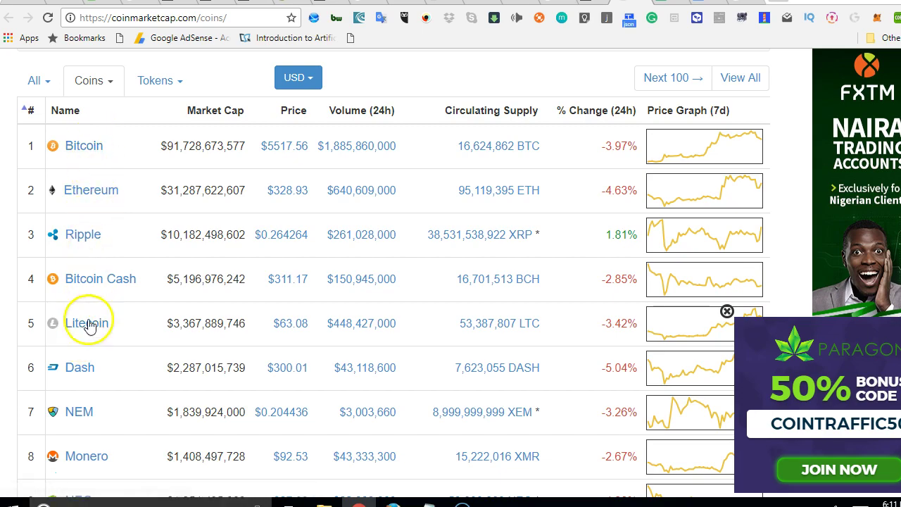
scroll(86, 376, down, 3)
scroll(81, 391, down, 15)
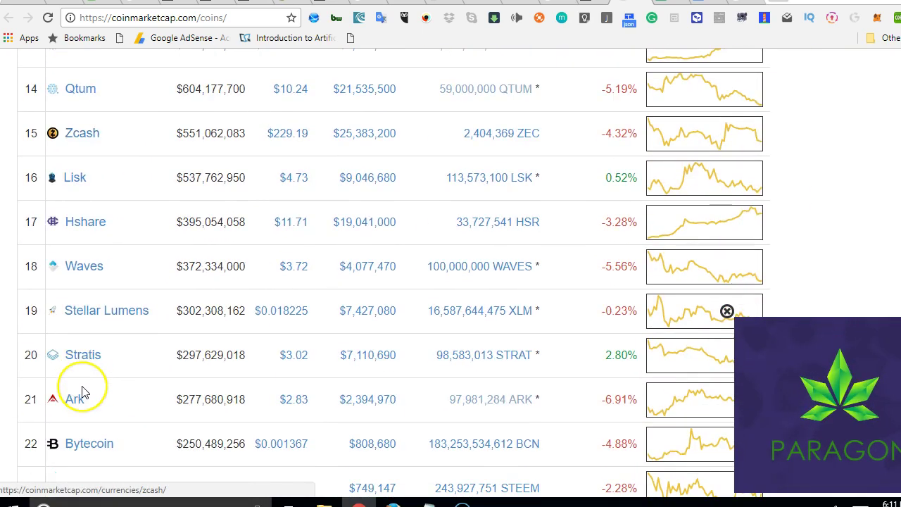
scroll(81, 391, down, 16)
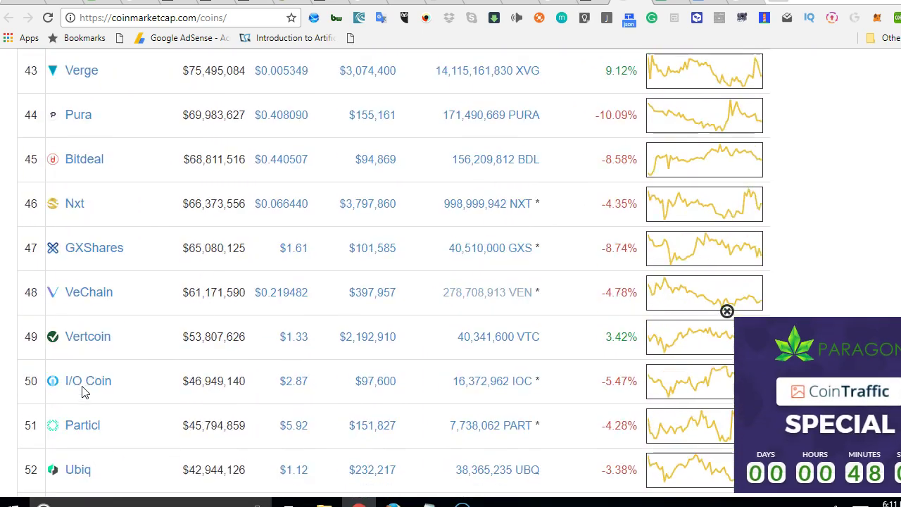
scroll(82, 391, down, 19)
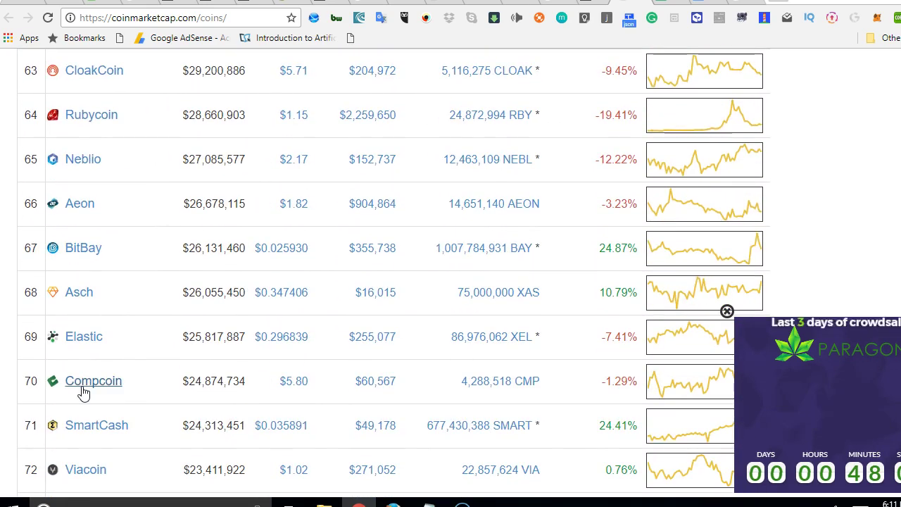
scroll(82, 391, up, 20)
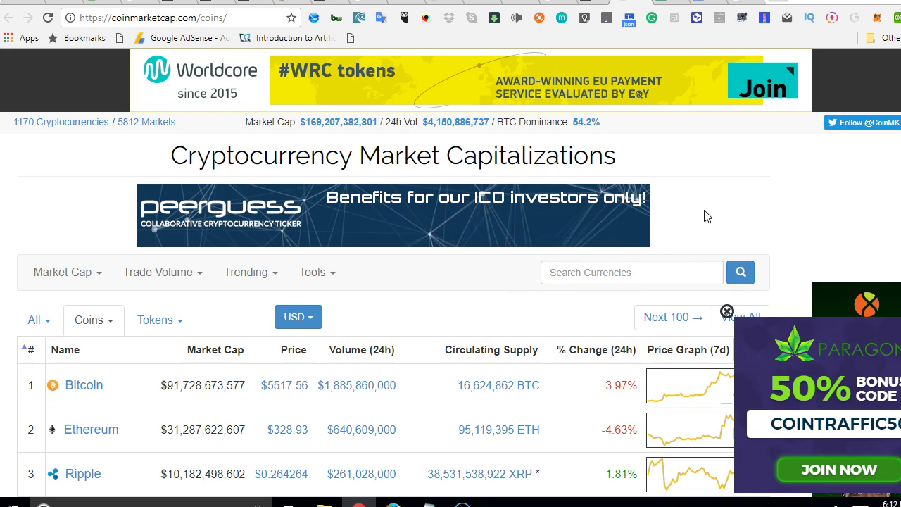
scroll(402, 388, down, 1)
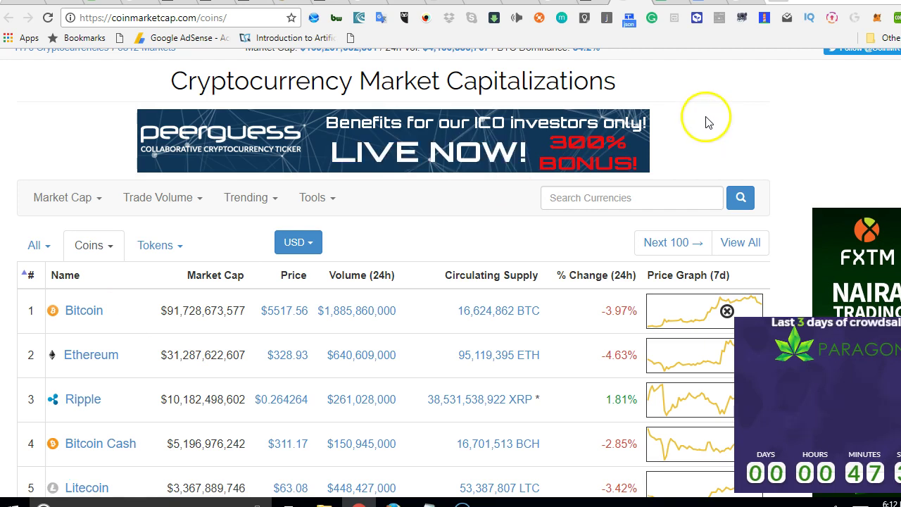
click(697, 2)
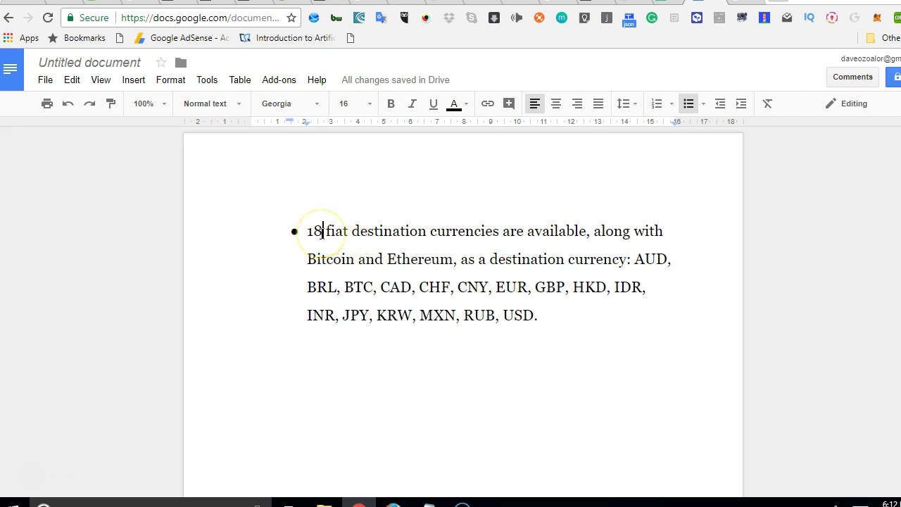
Step: Change '18 fiat' to '16 fiat' and move the AUD–USD codes onto their own bullet
key(BackSpace)
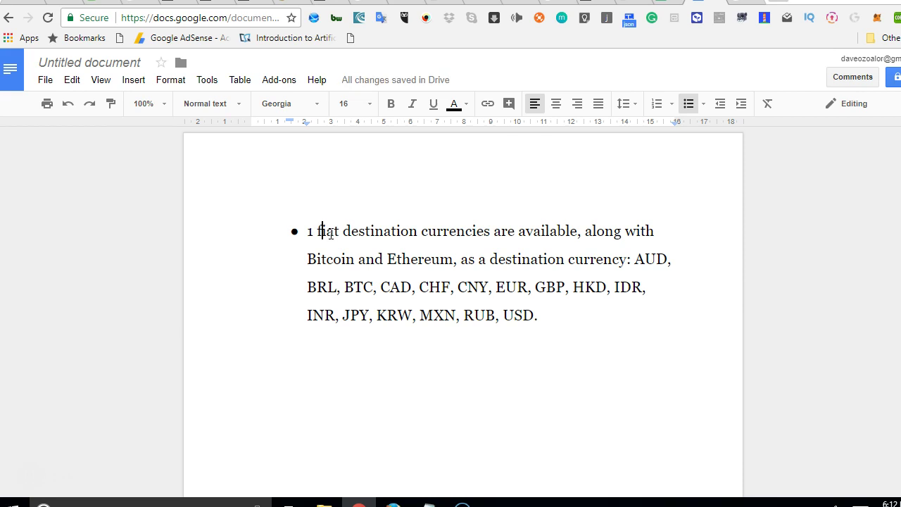
text(6)
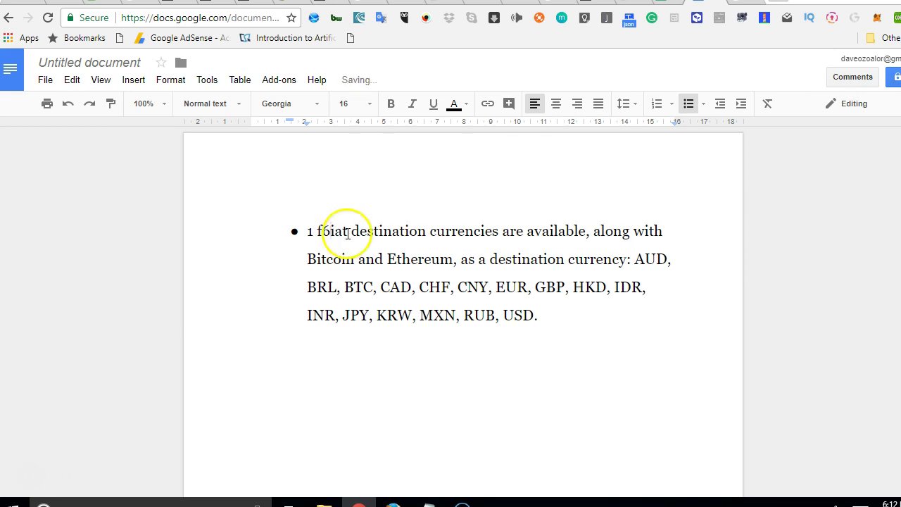
key(BackSpace)
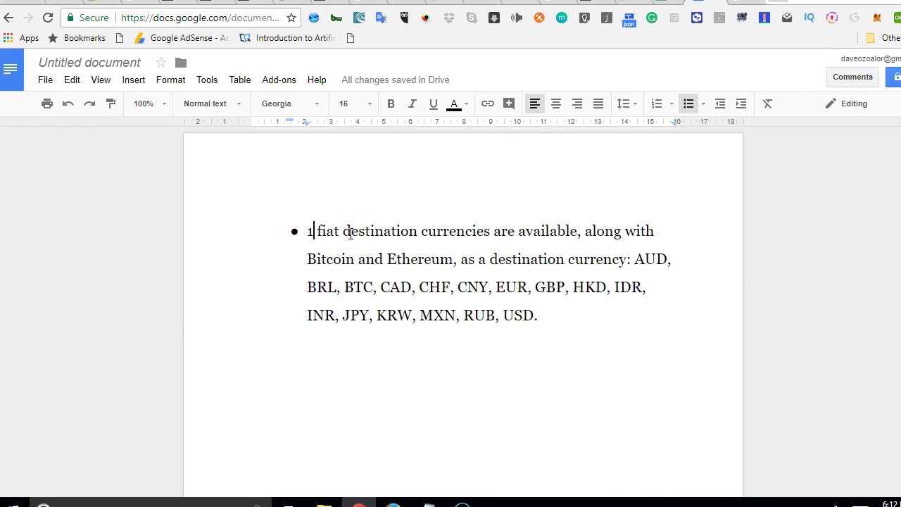
text(6)
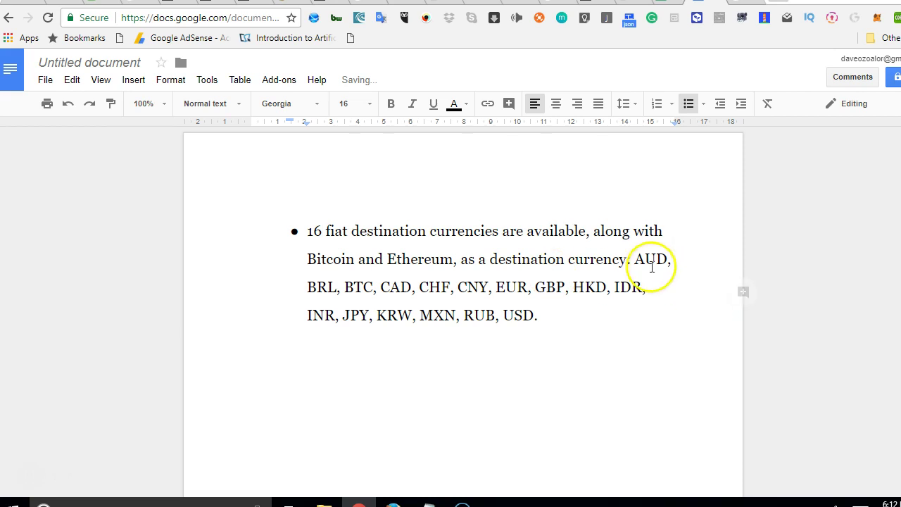
key(Return)
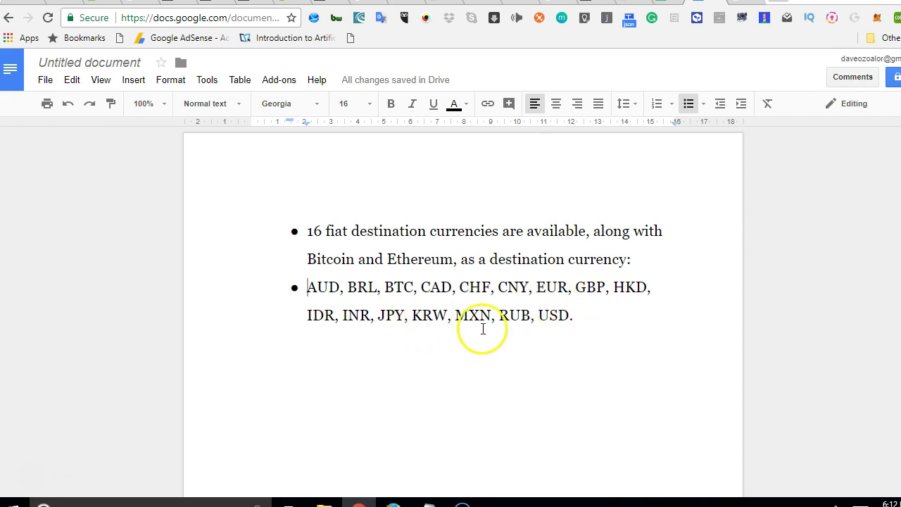
Step: Add ', BTC, ETH' after USD in the currency code bullet and select the whole bullet
double_click(556, 317)
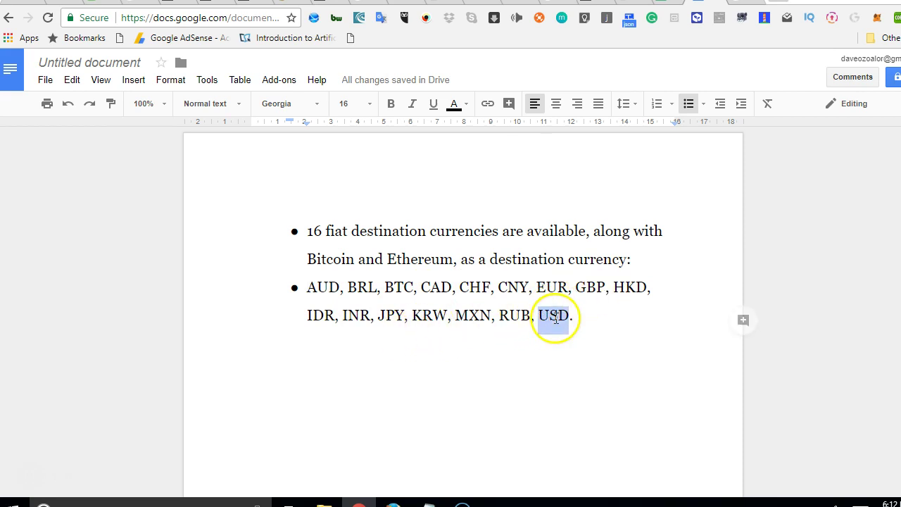
double_click(395, 318)
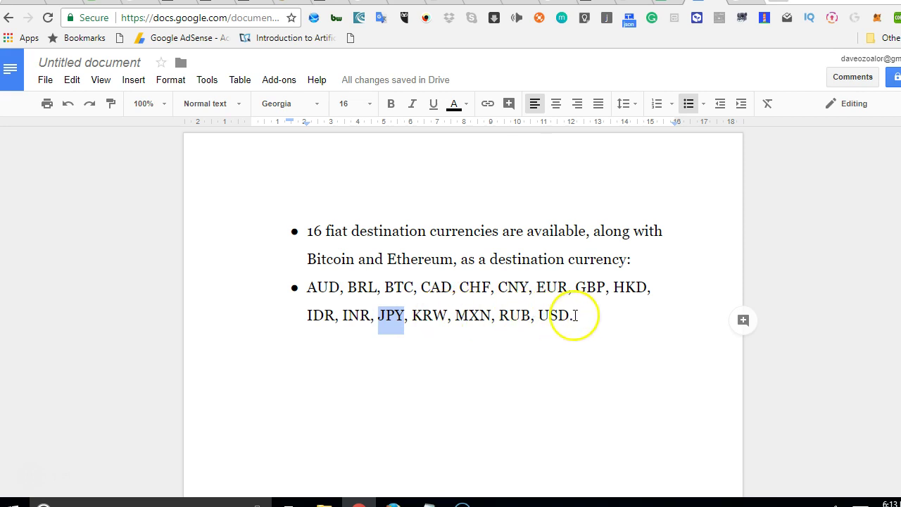
drag(577, 315, 299, 287)
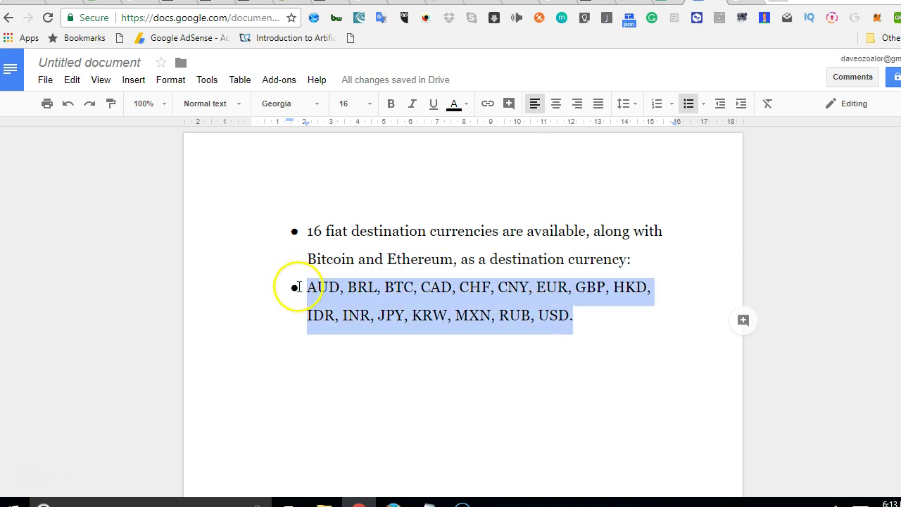
double_click(339, 261)
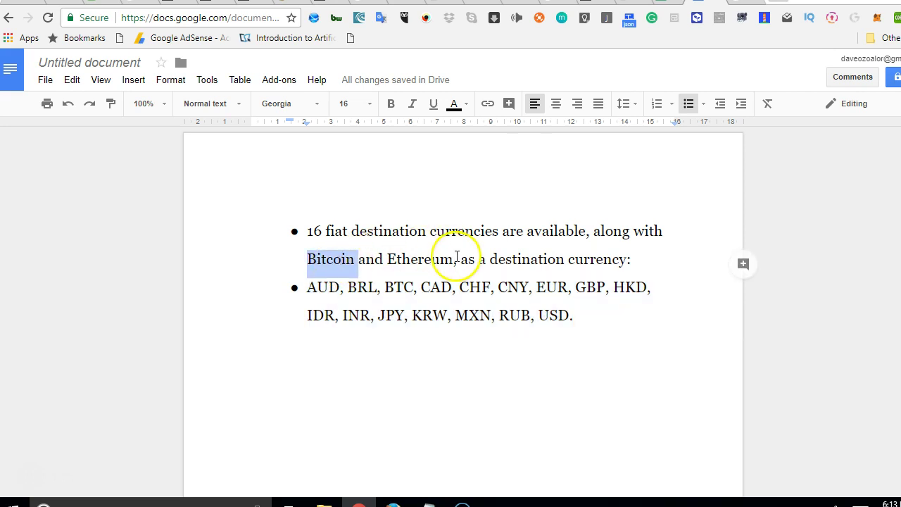
drag(457, 259, 319, 259)
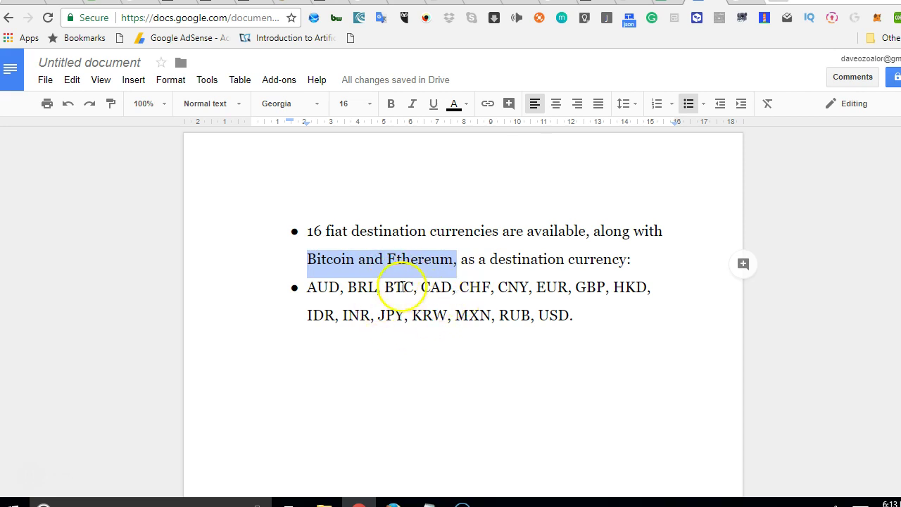
double_click(587, 315)
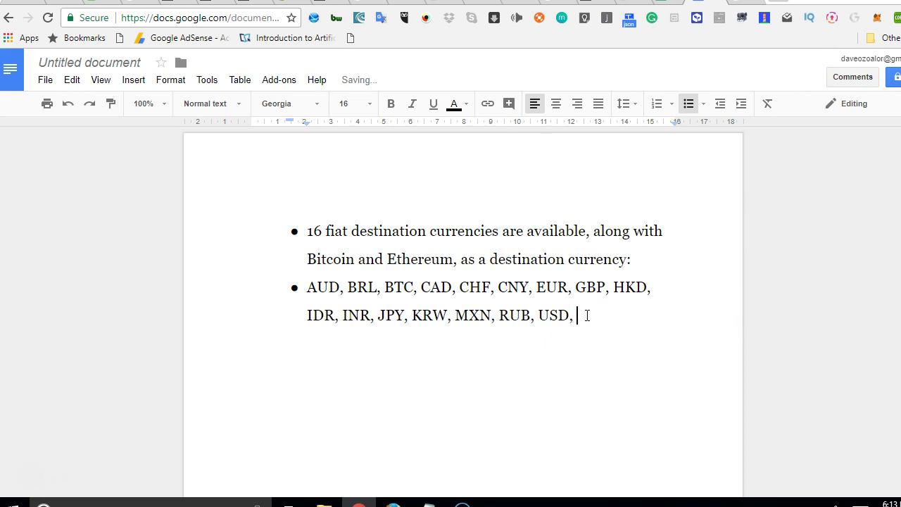
click(640, 331)
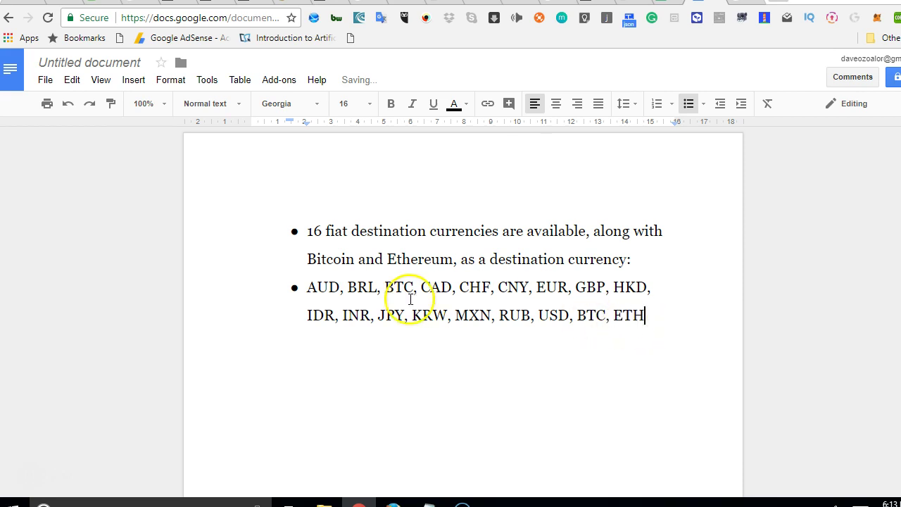
click(310, 291)
drag(308, 290, 651, 324)
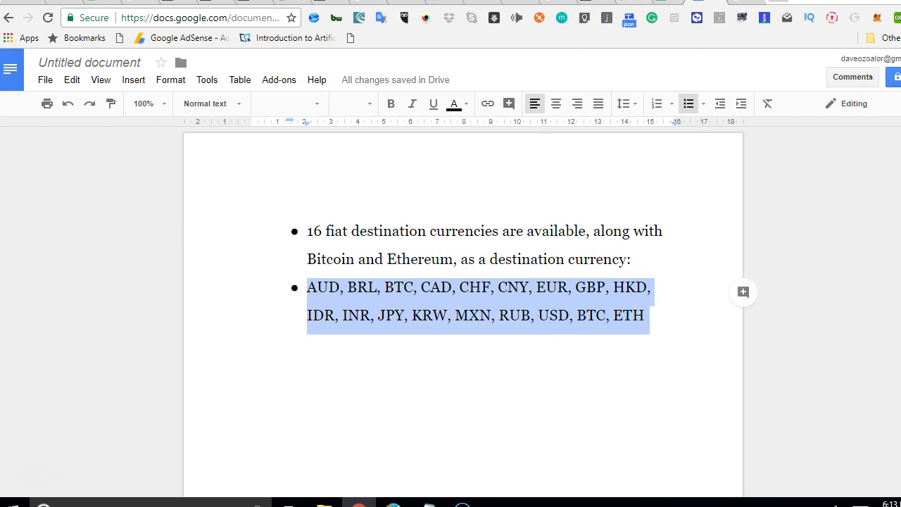
click(638, 4)
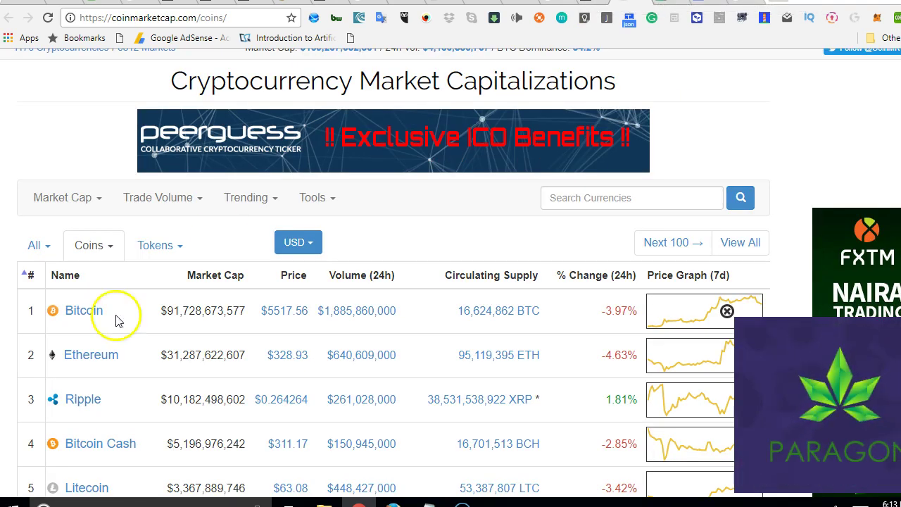
scroll(81, 421, down, 4)
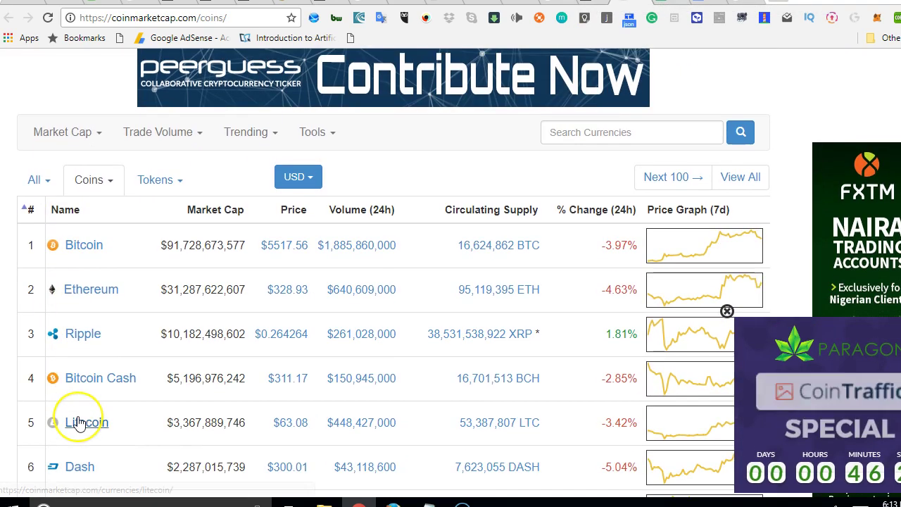
scroll(80, 421, down, 20)
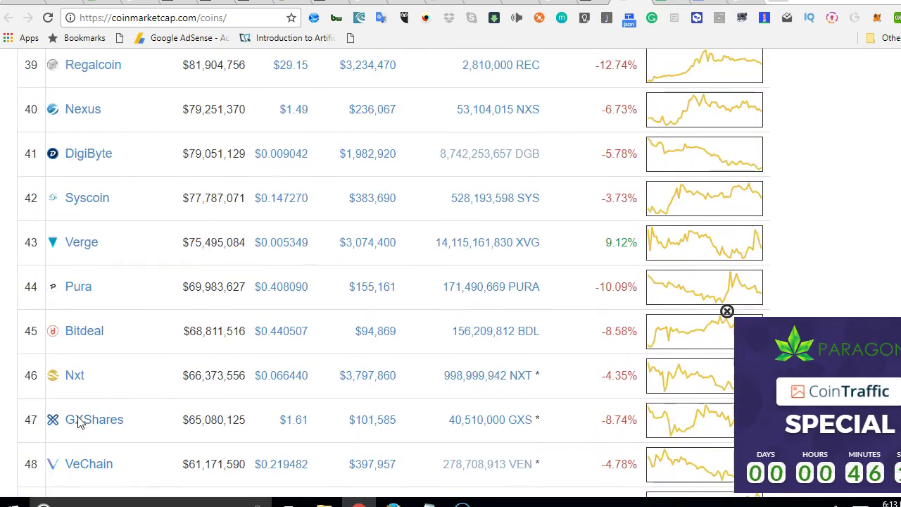
scroll(81, 421, up, 20)
scroll(79, 421, up, 5)
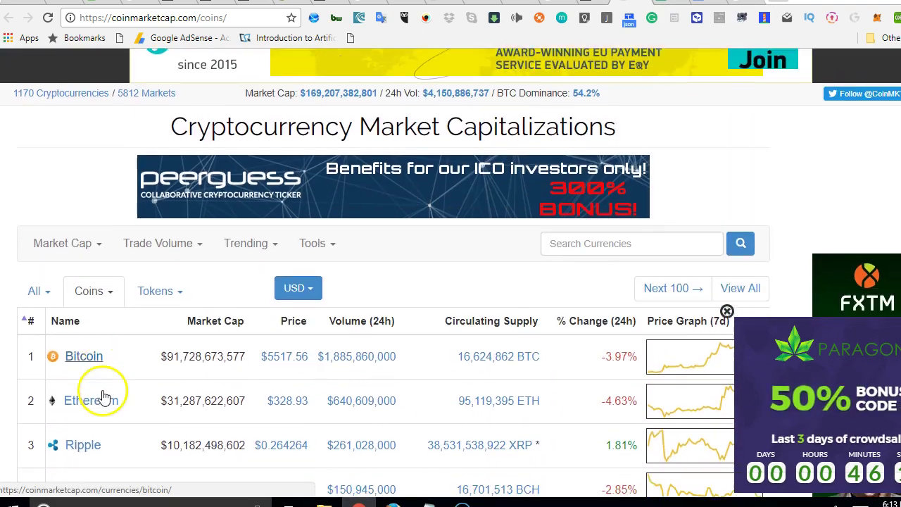
scroll(102, 397, down, 3)
scroll(104, 397, down, 2)
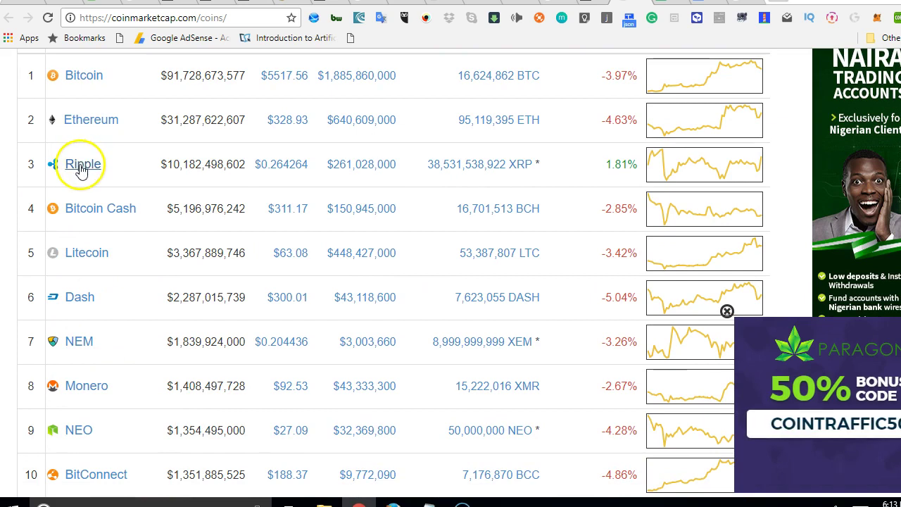
click(82, 166)
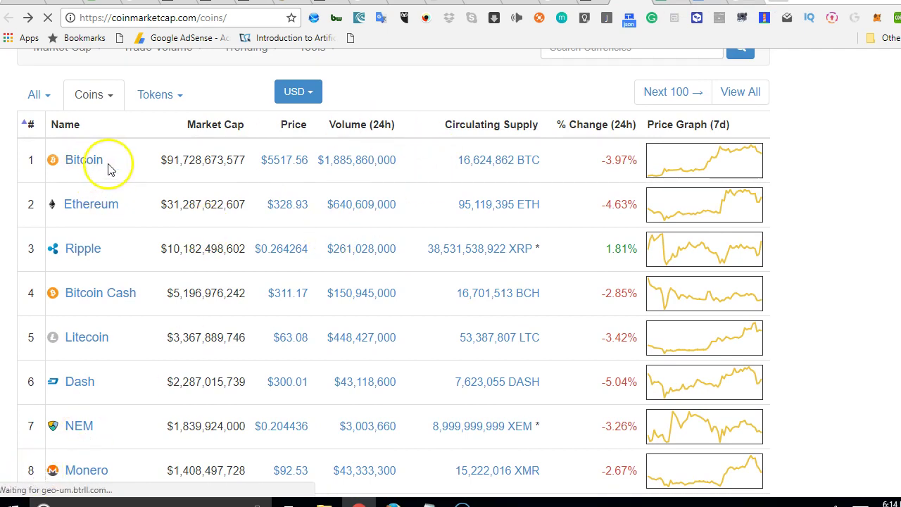
Step: In the spreadsheet, start a formula in cell B3 for Bitcoin's price
key(ctrl+Tab)
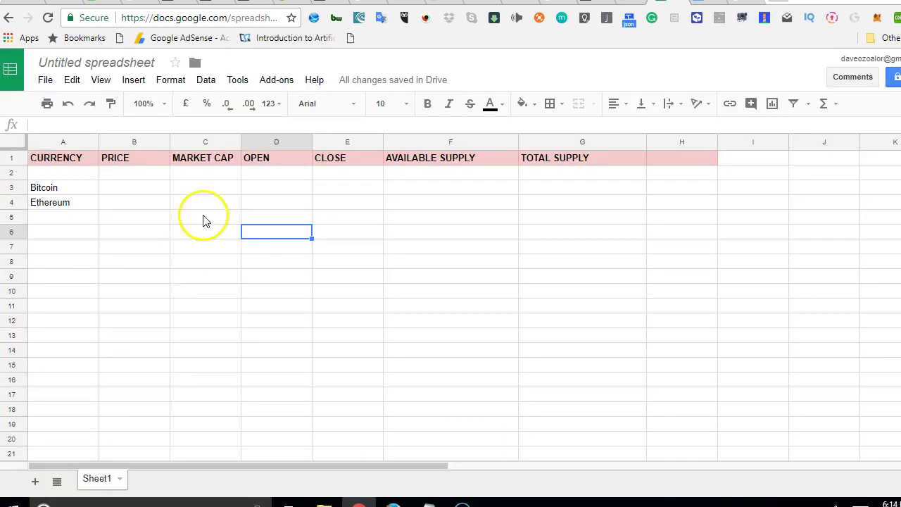
click(122, 192)
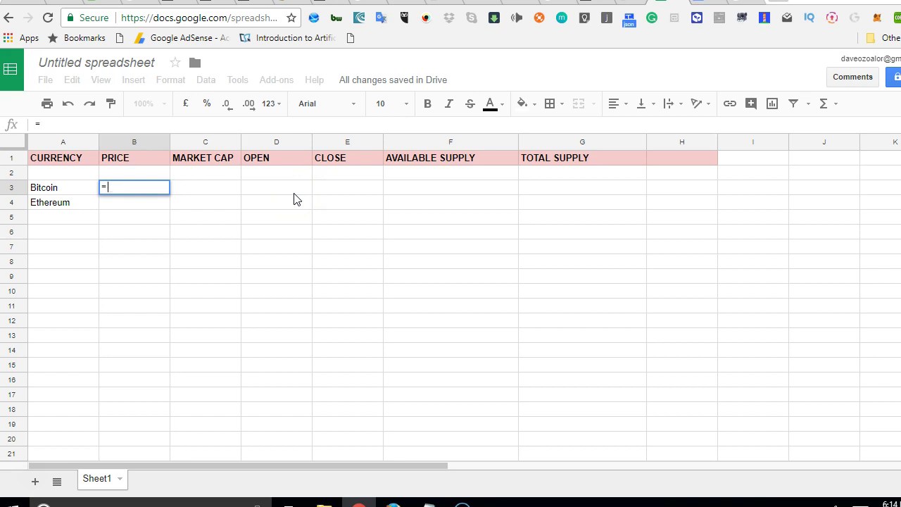
text(=)
key(Left)
key(BackSpace)
key(BackSpace)
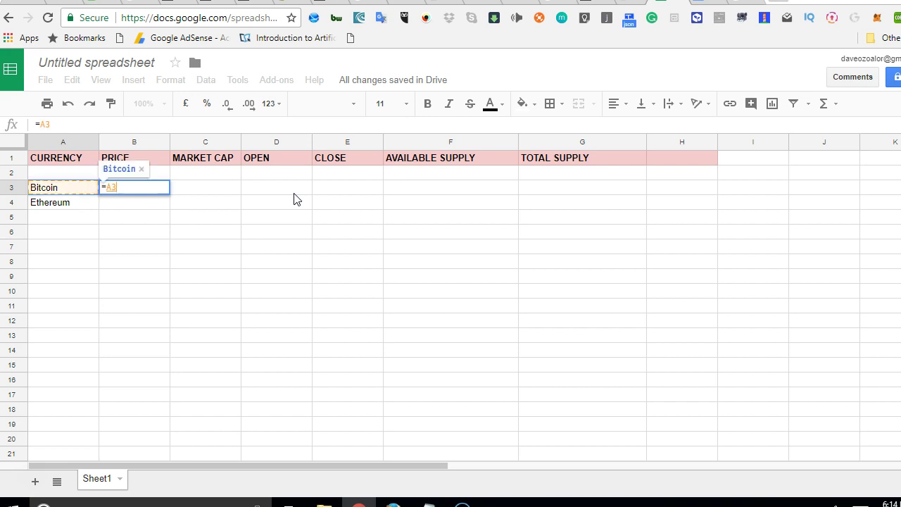
key(BackSpace)
key(BackSpace)
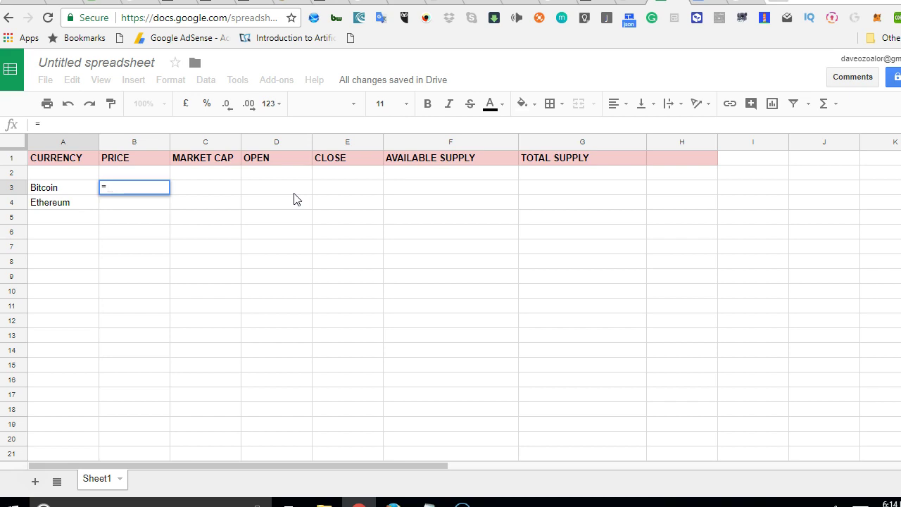
Step: Complete =CRYPTOFINANCE("BTC/USD") in B3 so it shows Bitcoin's price, 5518.79
text(cry)
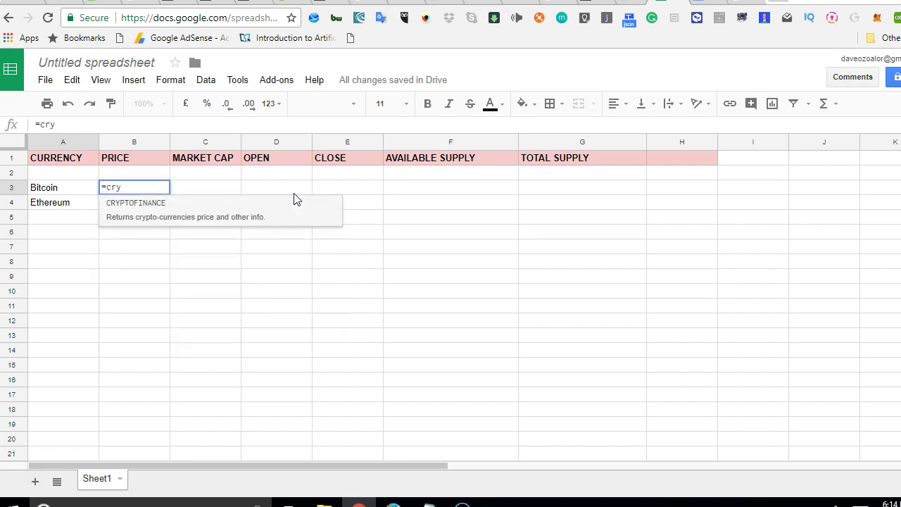
click(280, 206)
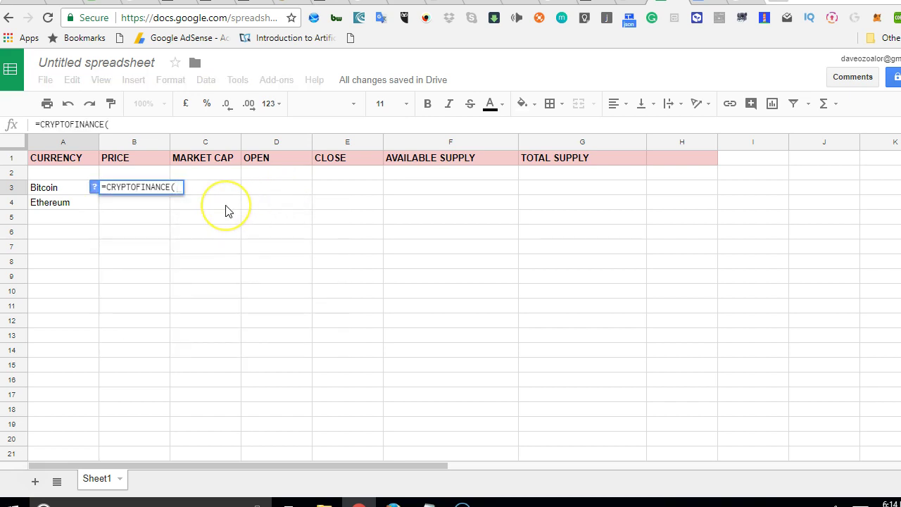
text(")
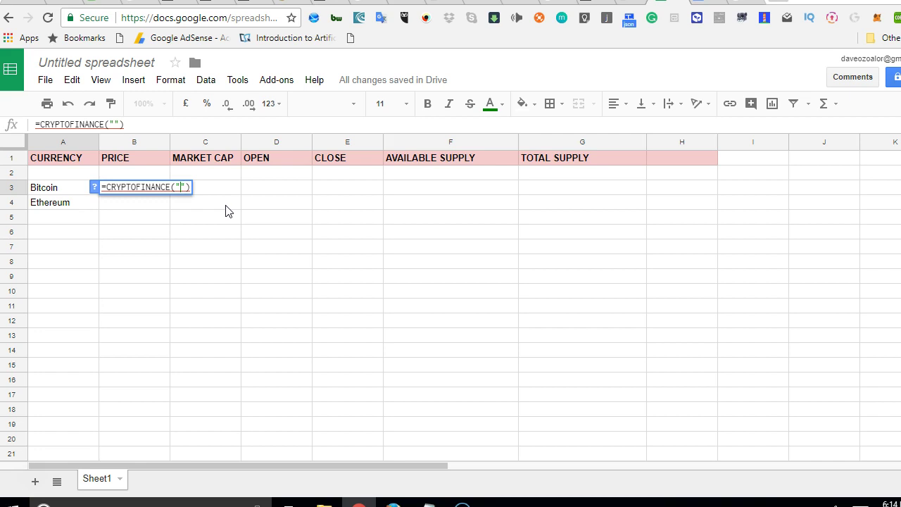
text(BTC/USD)
click(203, 189)
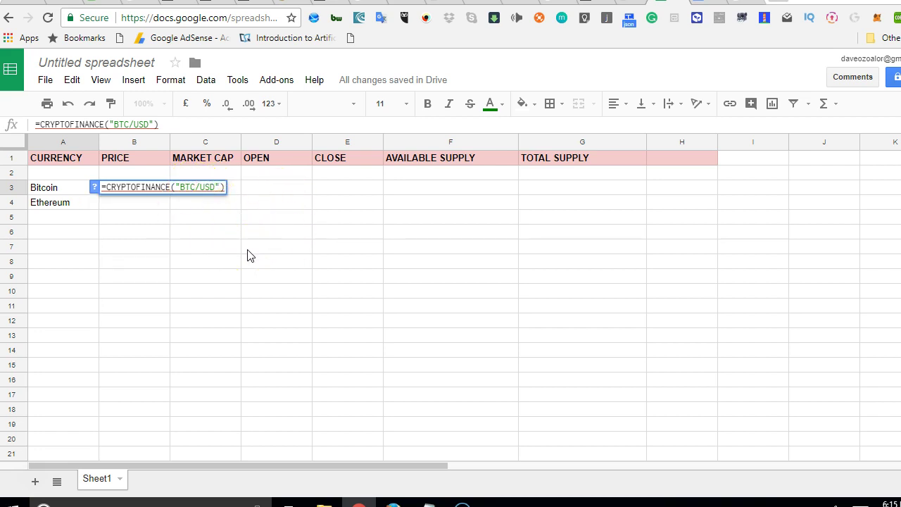
key(Return)
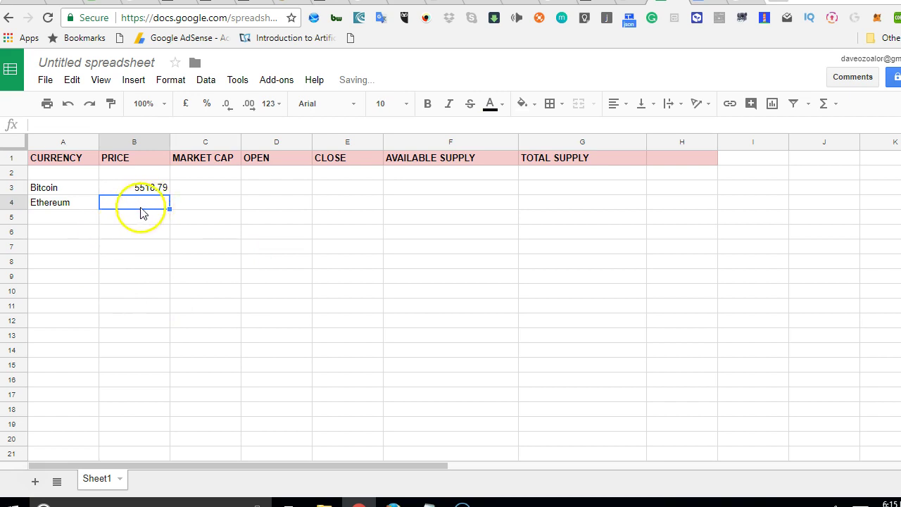
right_click(118, 162)
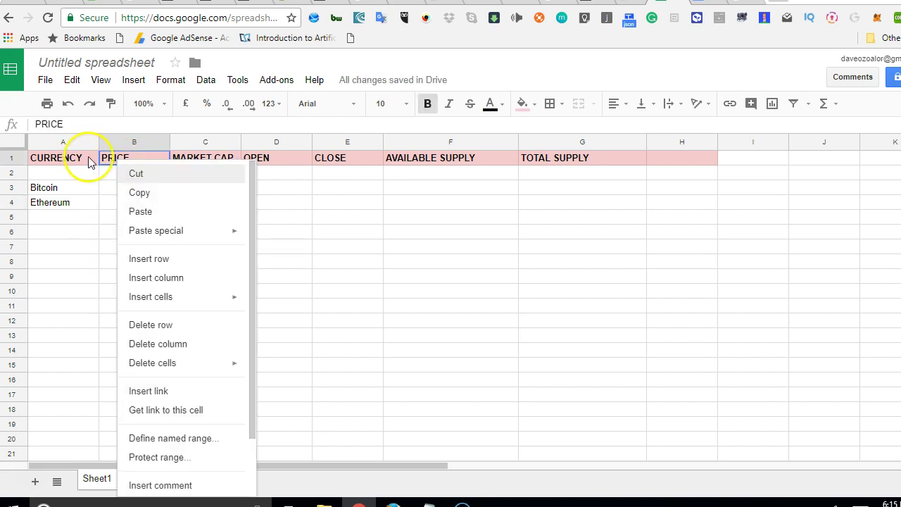
Step: Insert a new column before PRICE and put a $ sign in B3
click(177, 278)
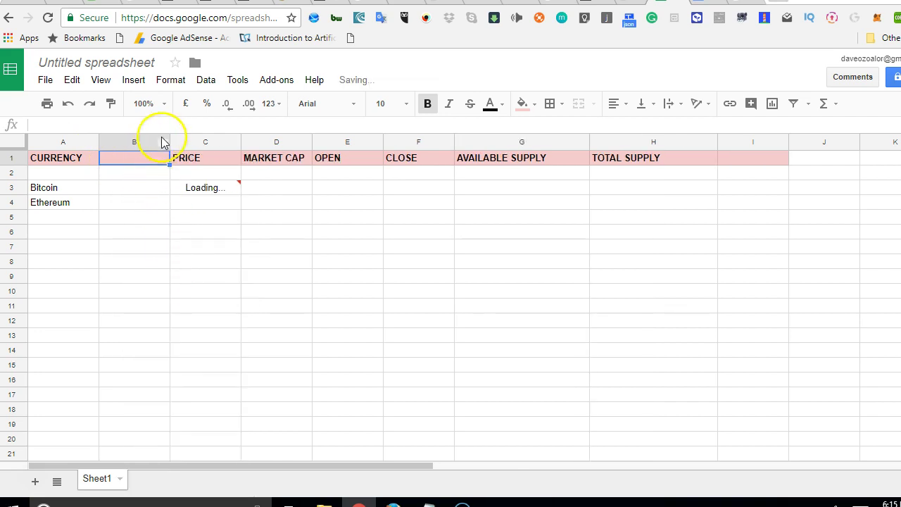
click(165, 189)
click(167, 193)
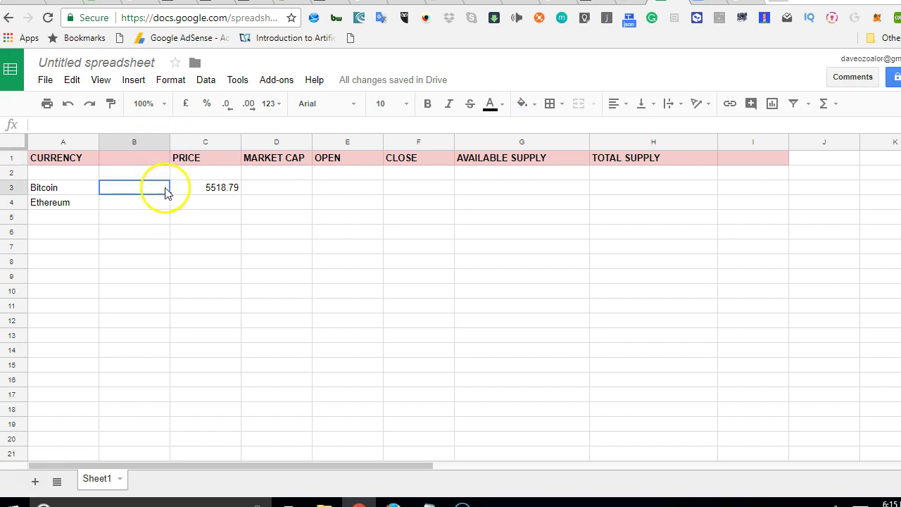
double_click(166, 193)
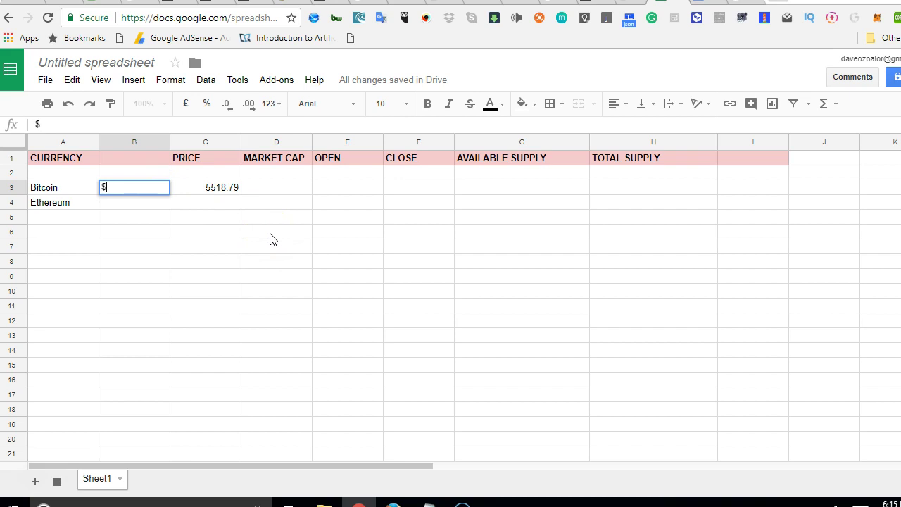
click(180, 217)
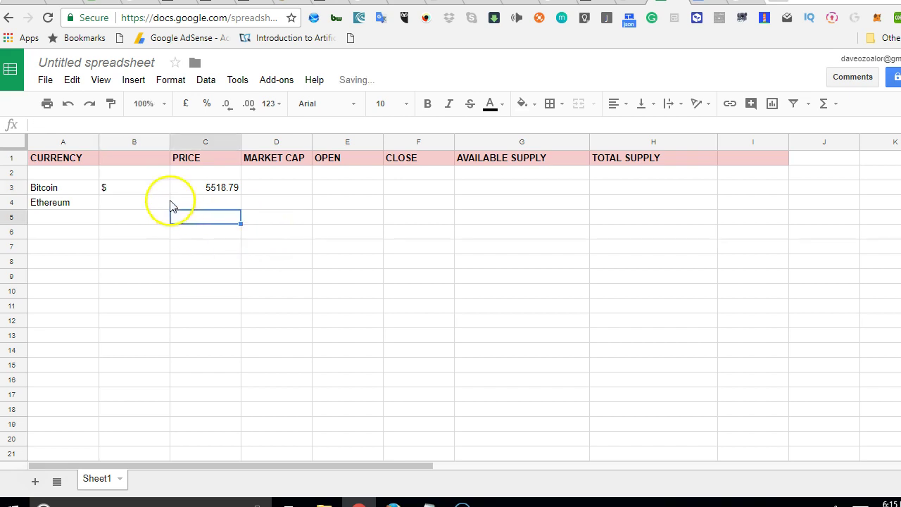
click(162, 192)
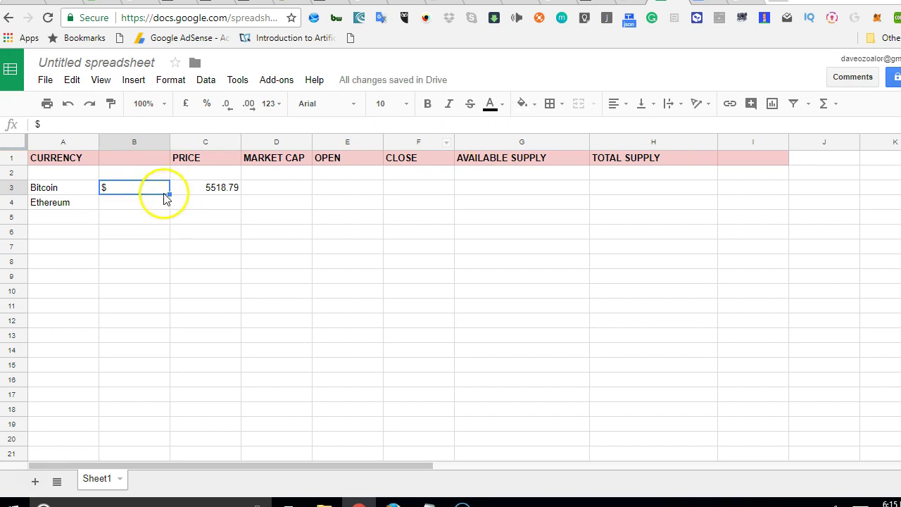
Step: Right-align the $ column B and left-align the PRICE column C
click(145, 141)
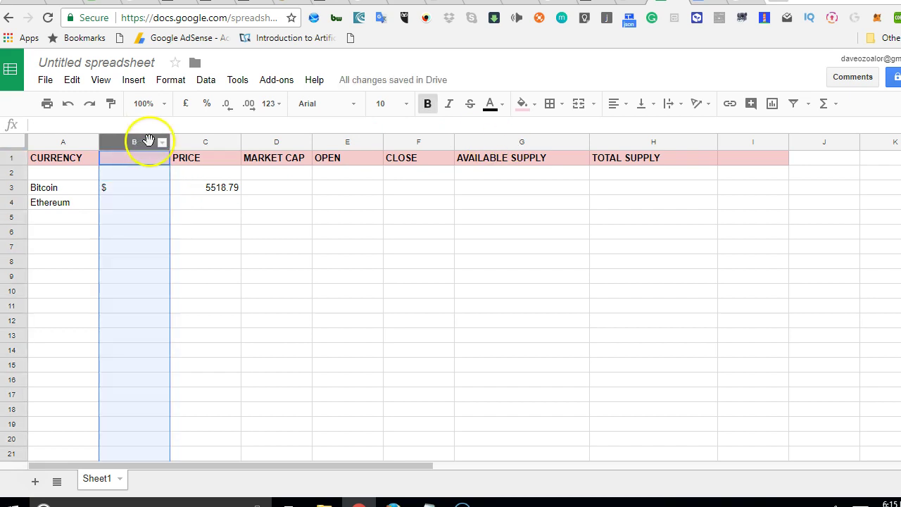
click(618, 106)
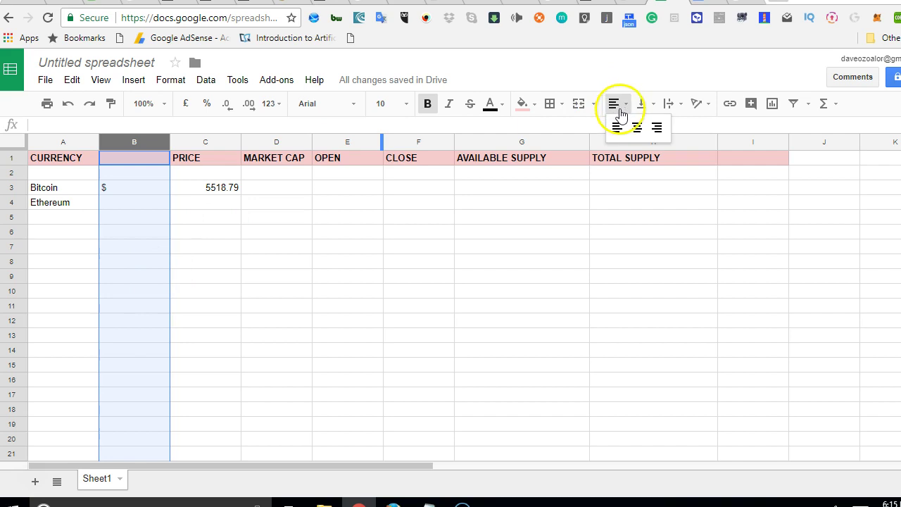
click(658, 127)
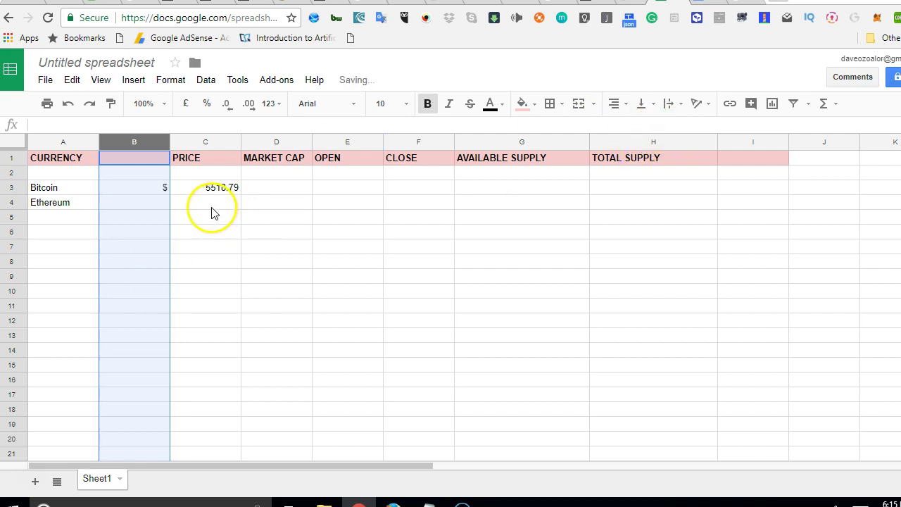
click(201, 186)
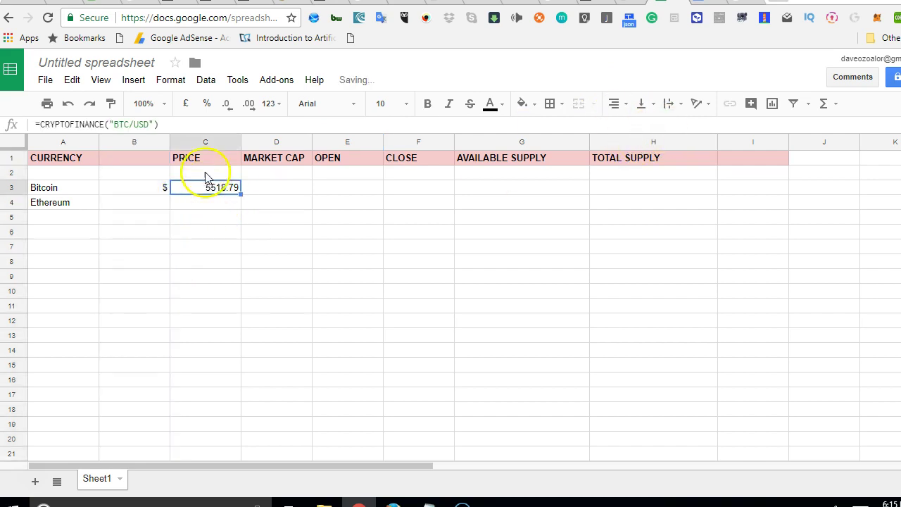
click(224, 139)
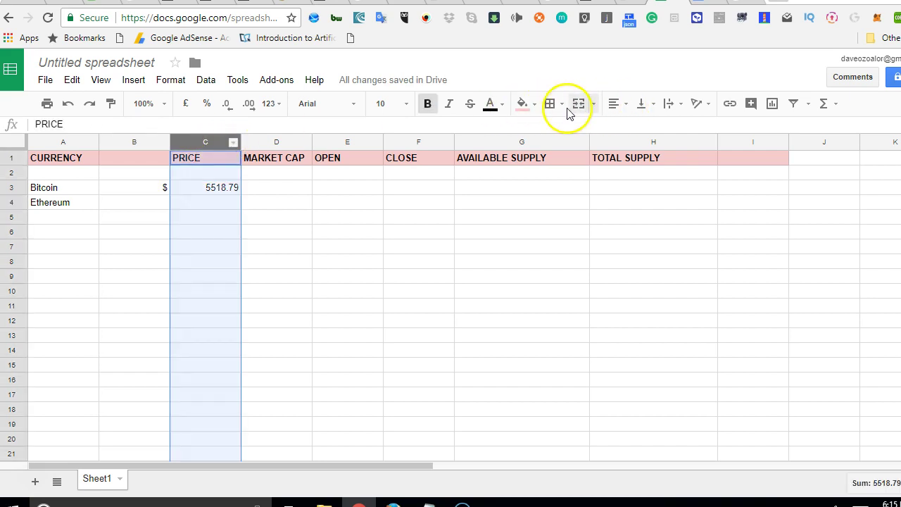
click(624, 109)
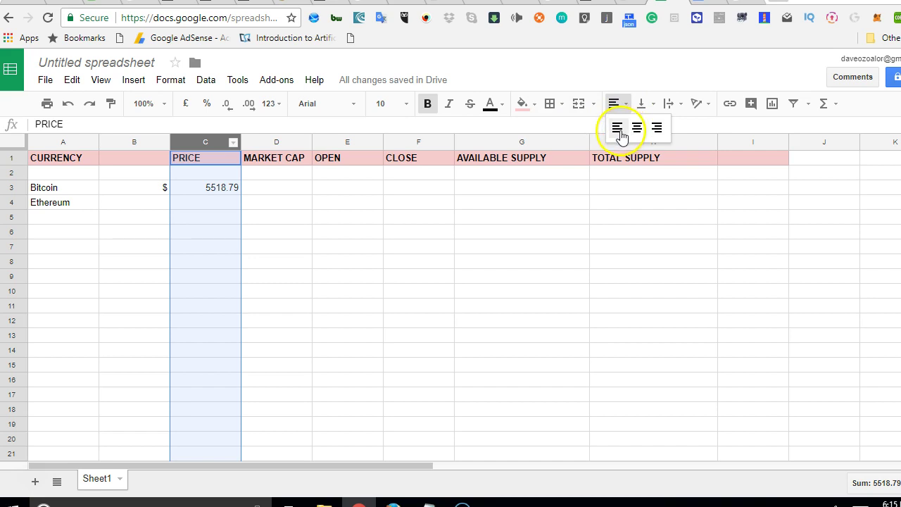
click(619, 129)
click(232, 275)
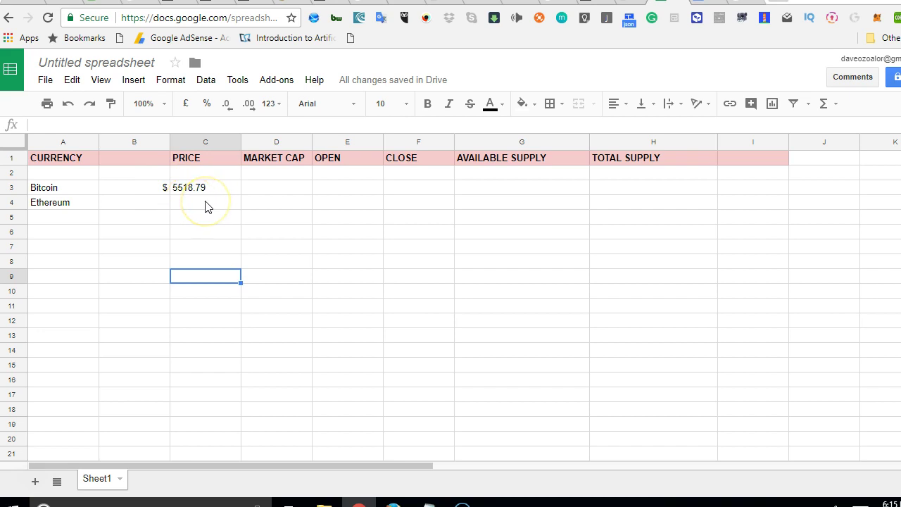
Step: Put a $ sign in B4 on Ethereum's row
click(205, 207)
click(164, 209)
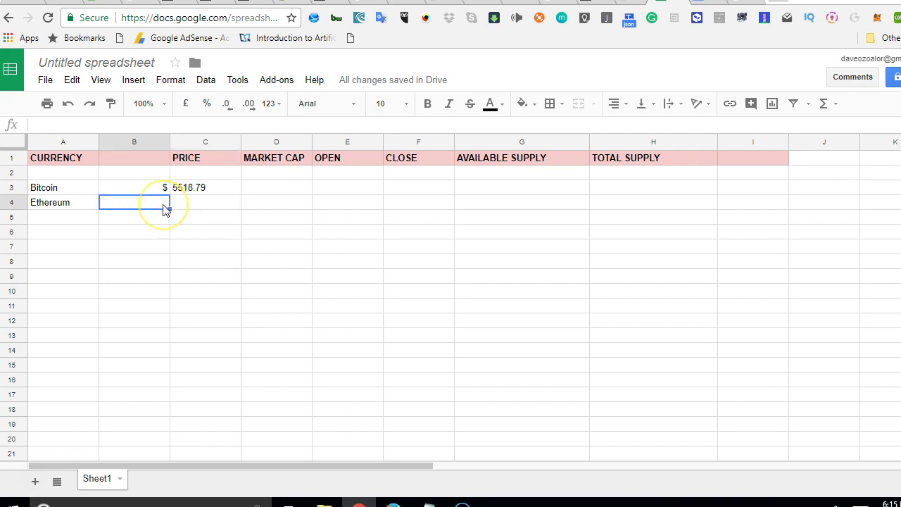
text($)
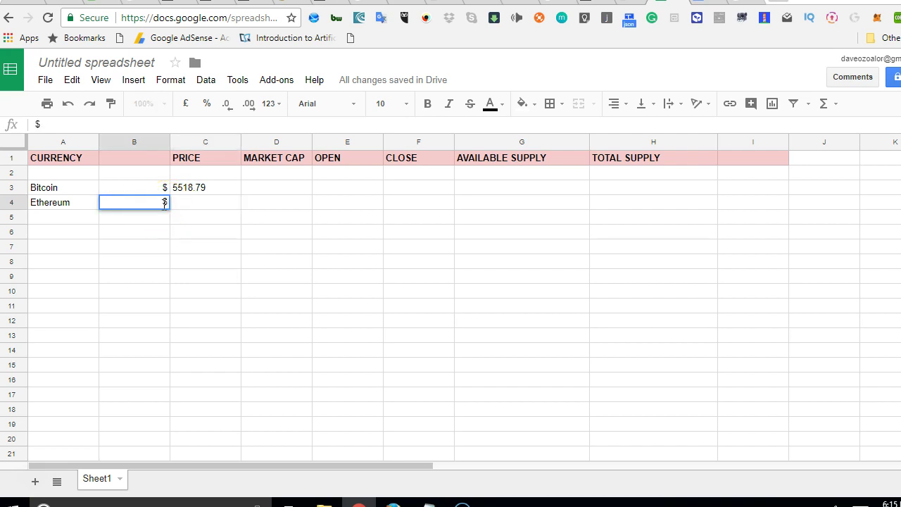
click(188, 210)
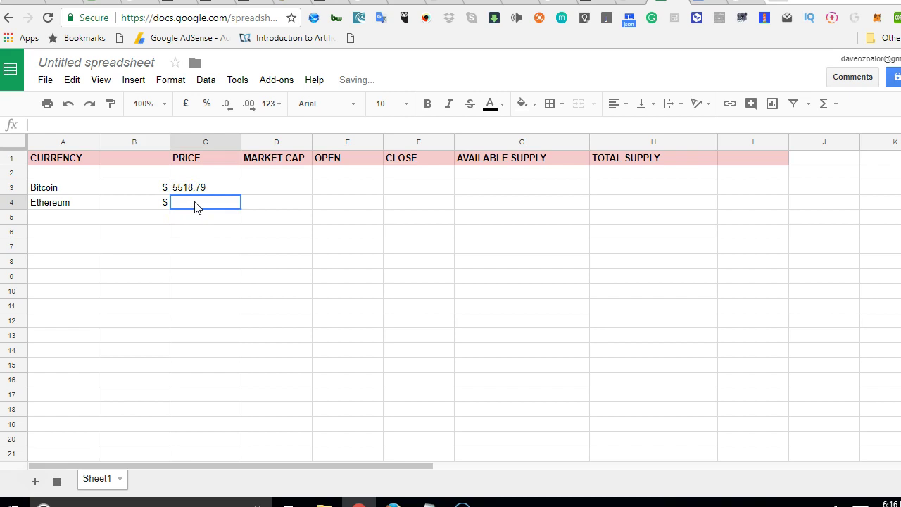
Step: Enter =CRYPTOFINANCE("ETH/CAD") in C4, showing 410.9120175
double_click(195, 202)
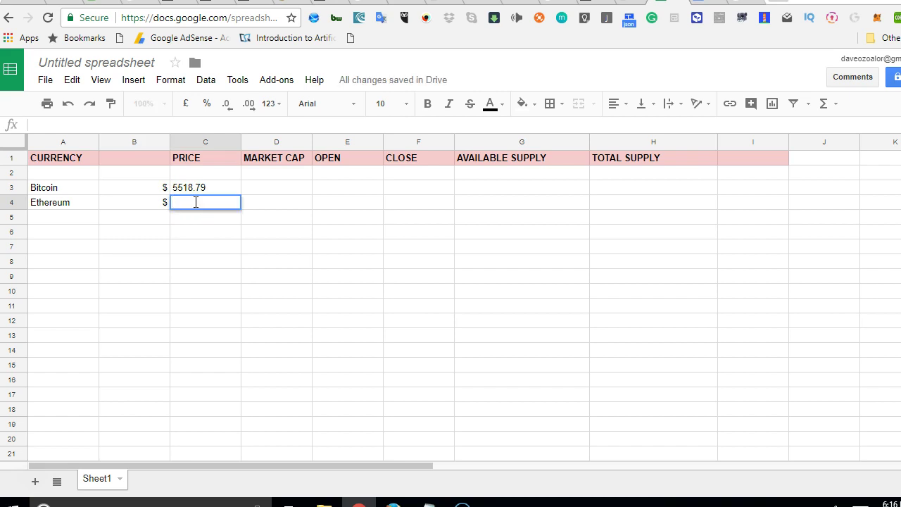
text(=cry)
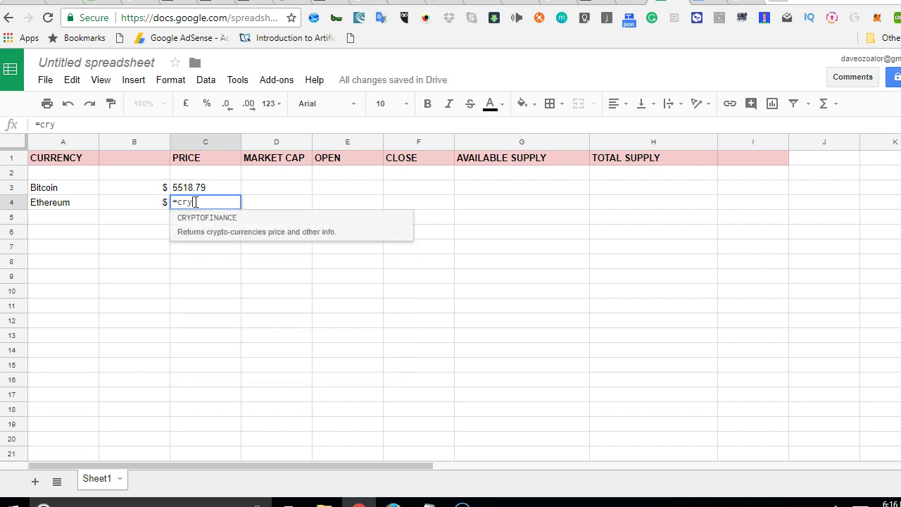
click(203, 219)
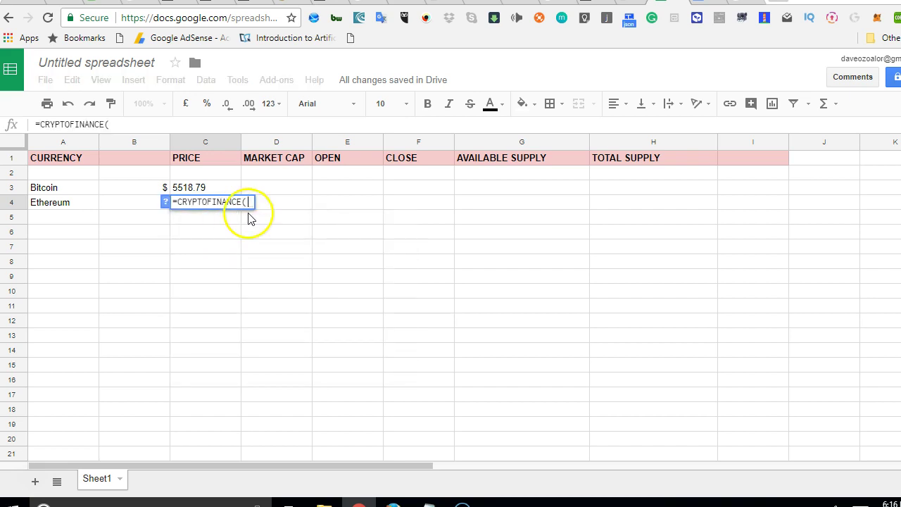
text("")
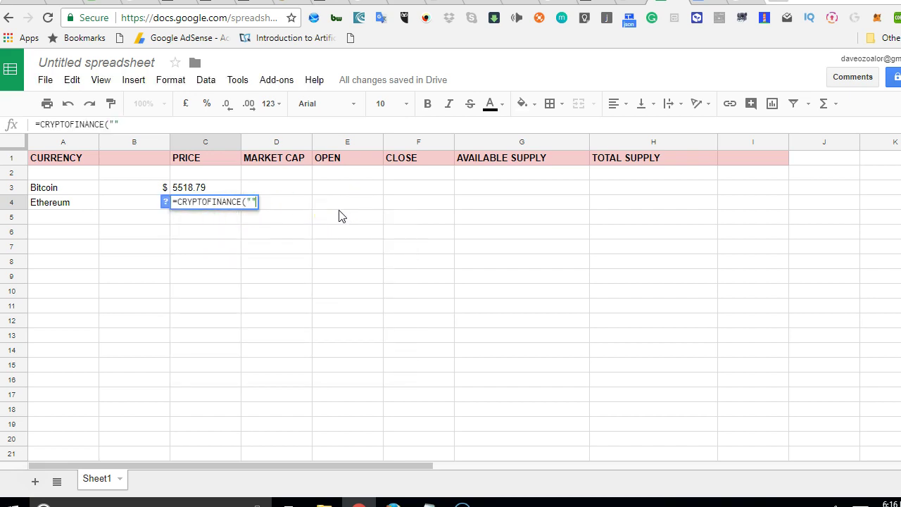
text())
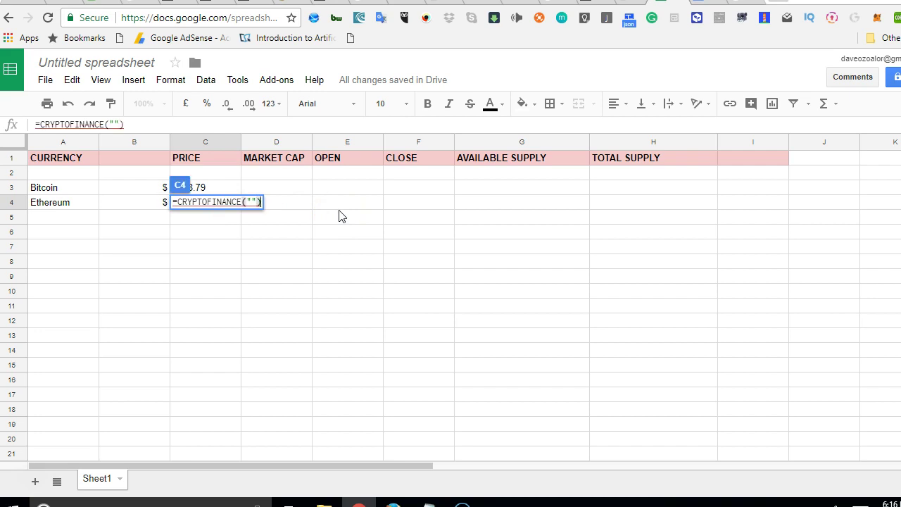
key(Left)
text(ETH)
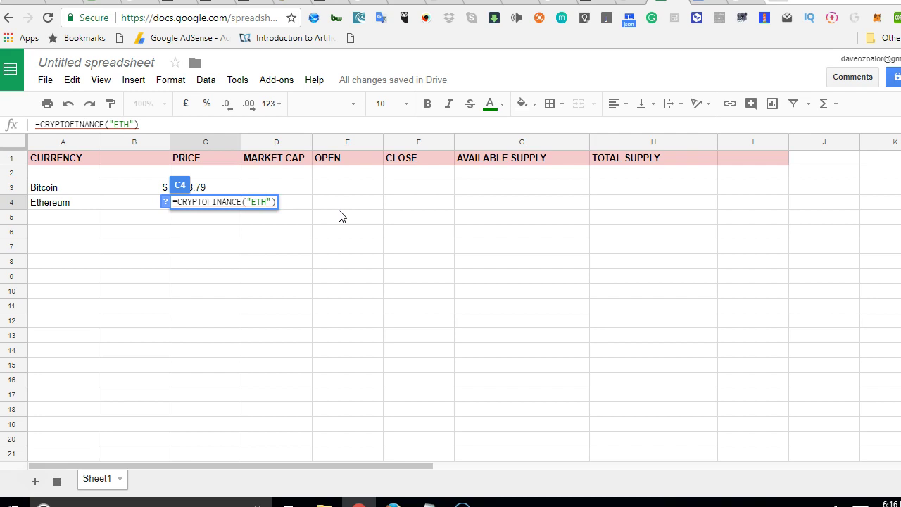
text(/CAD)
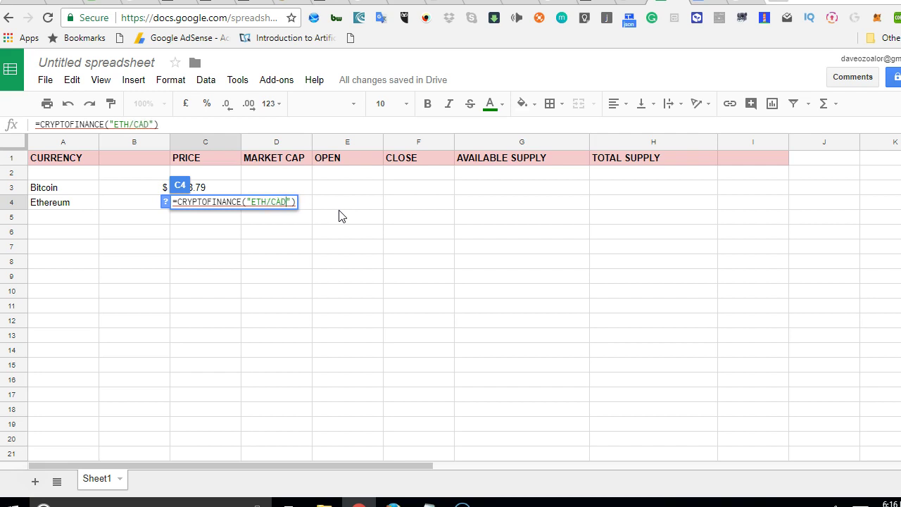
key(Return)
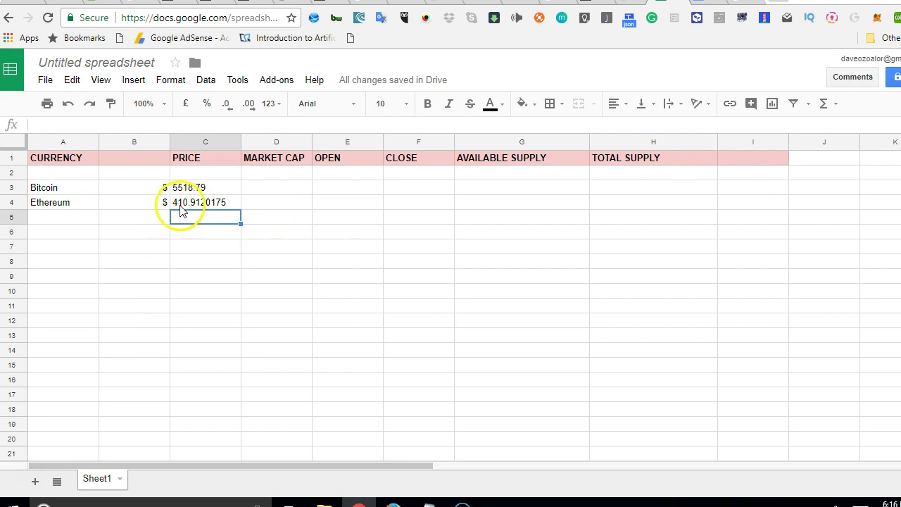
Step: Switch C4's formula from ETH/CAD to ETH/USD (329.572) and compare it with C3's
double_click(192, 206)
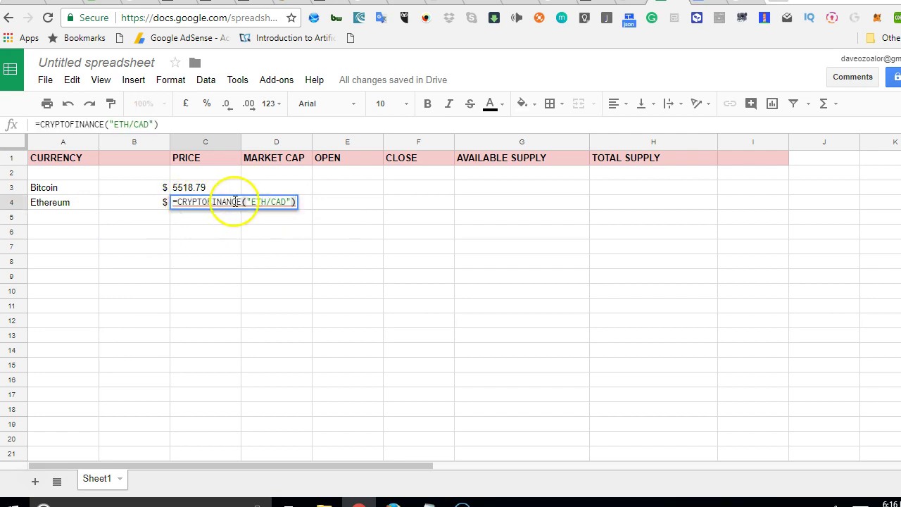
key(BackSpace)
key(BackSpace)
key(BackSpace)
text(USD)
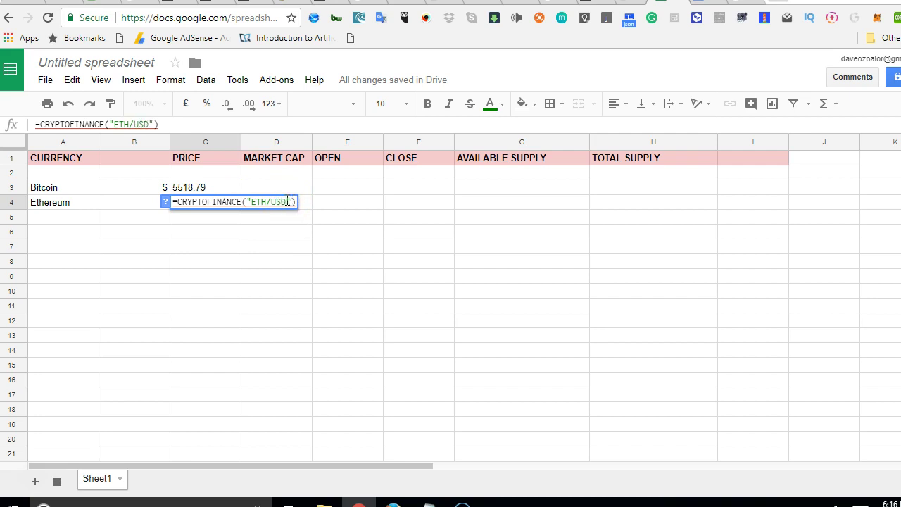
key(Return)
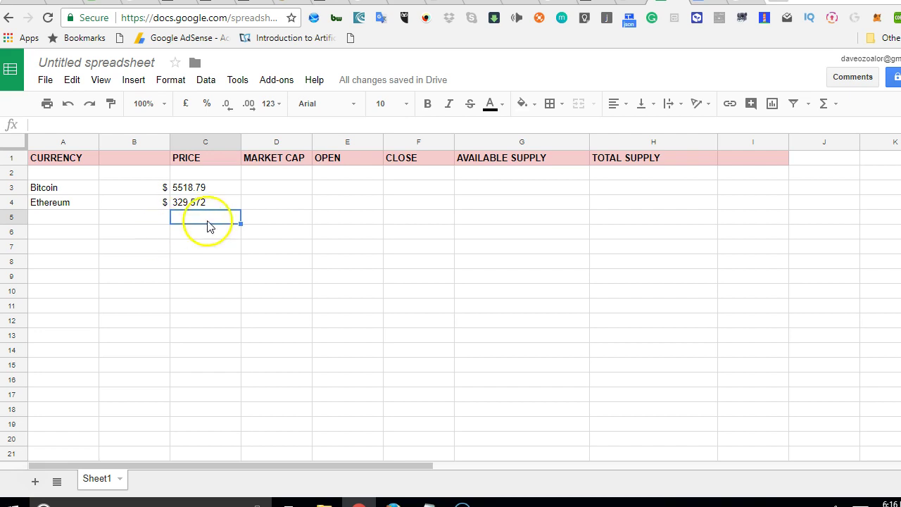
click(190, 188)
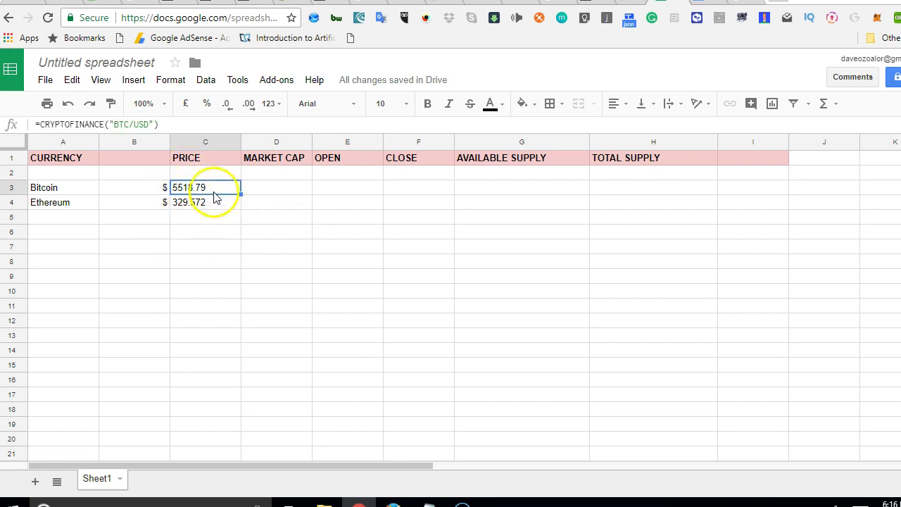
click(178, 206)
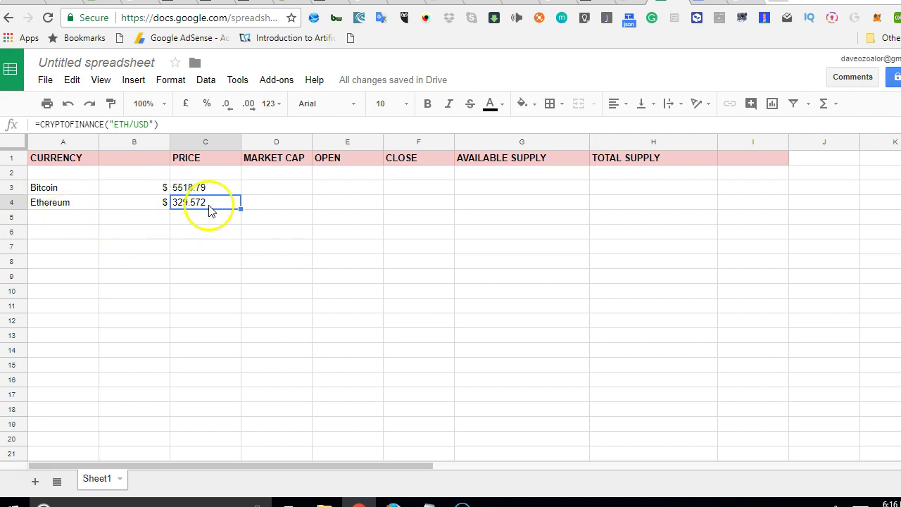
Step: Add Ripple in A5 with a $ sign in B5
double_click(79, 216)
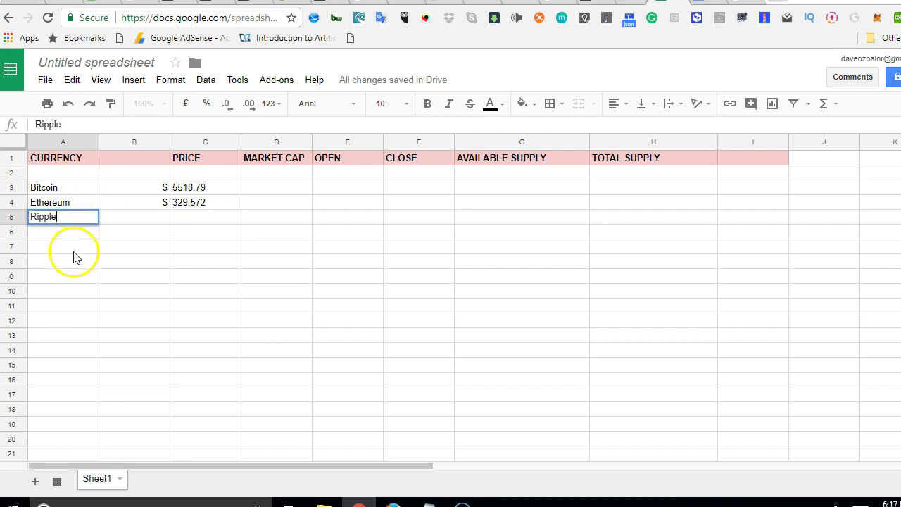
click(164, 221)
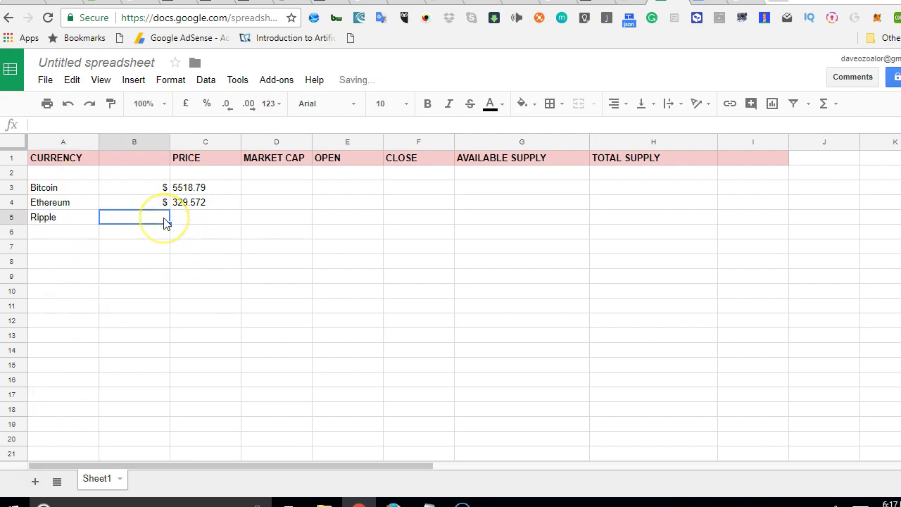
text($)
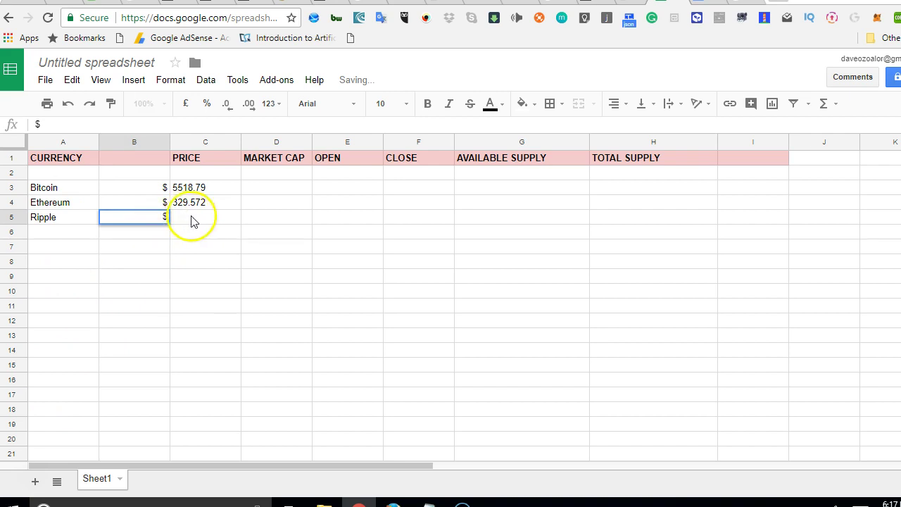
click(196, 220)
Step: Enter =CRYPTOFINANCE("XRP/USD") in C5, showing Ripple's price 0.264364
double_click(196, 218)
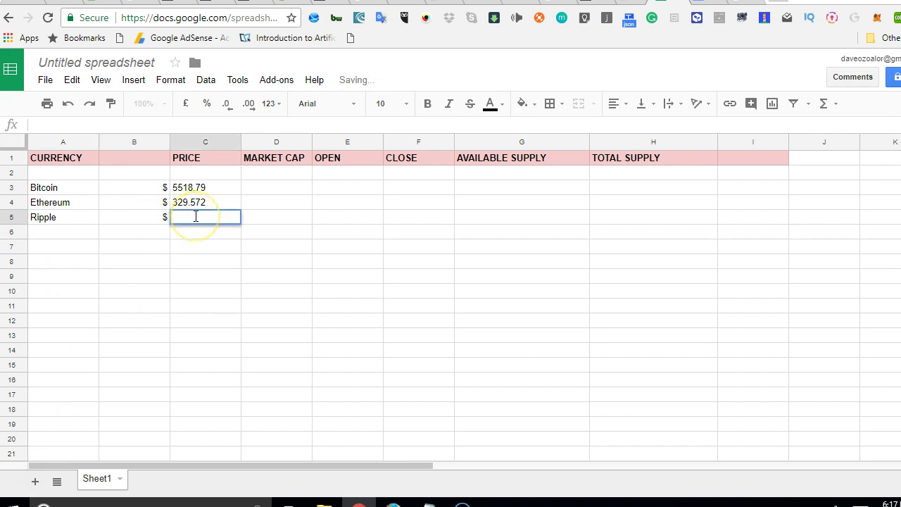
text(=cry)
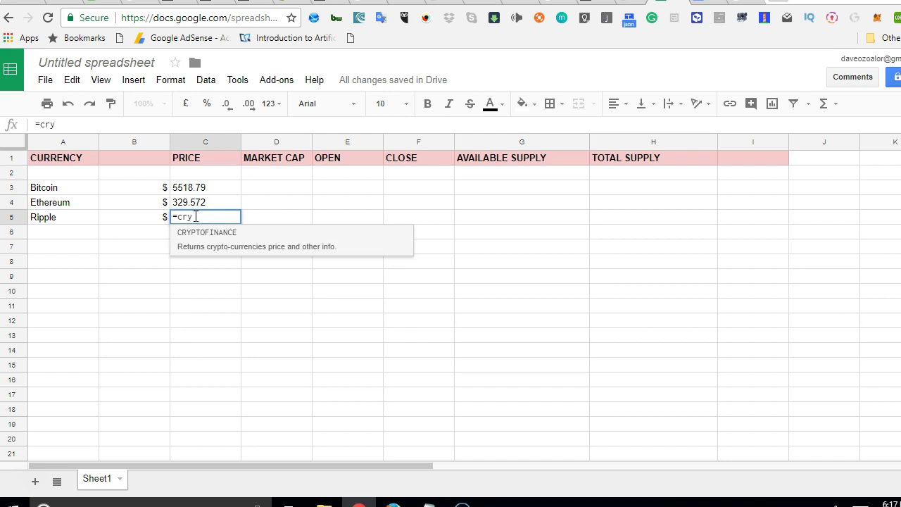
click(204, 234)
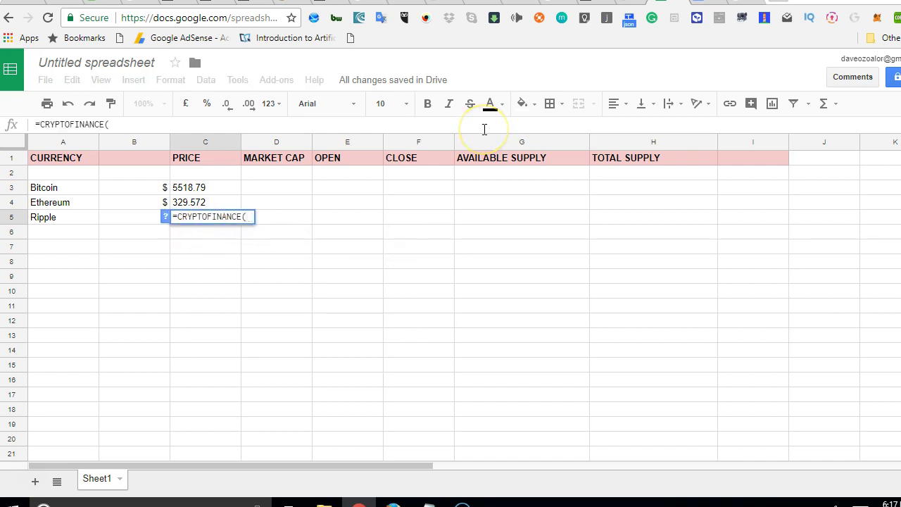
text(")
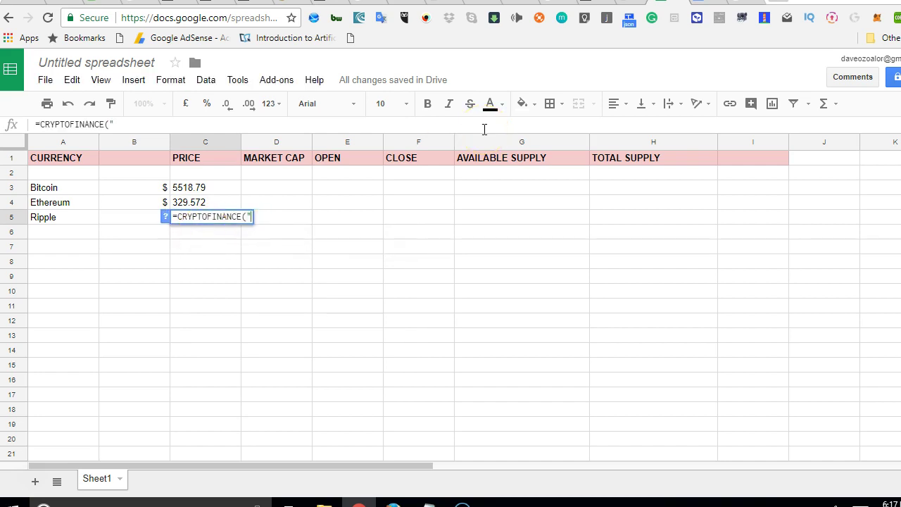
text(XRP/USD)
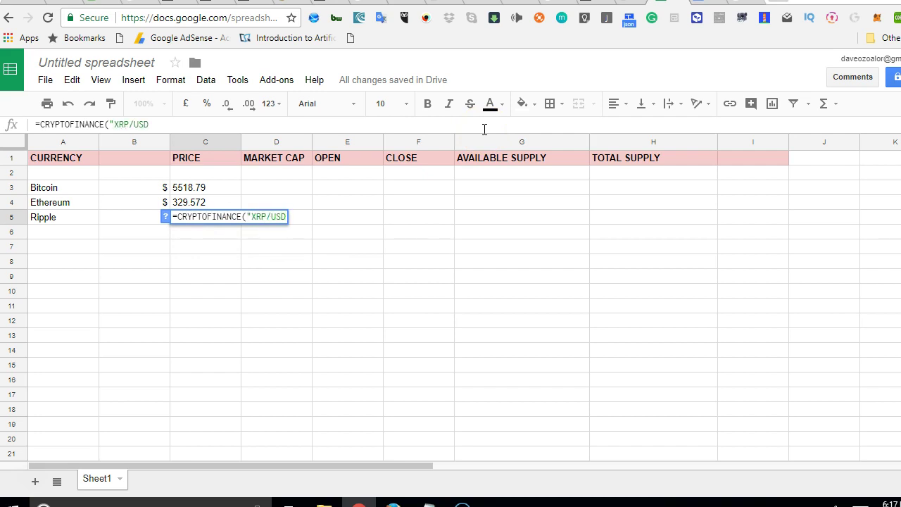
text("))
key(Return)
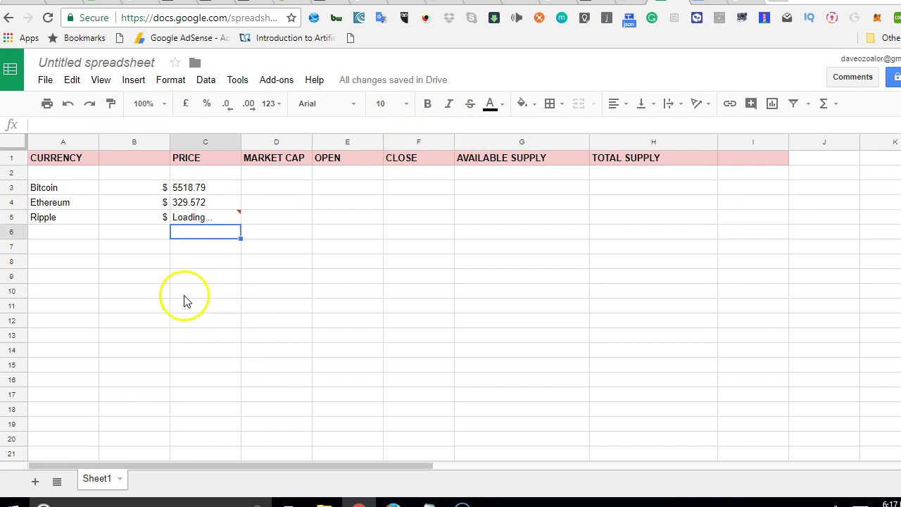
click(157, 237)
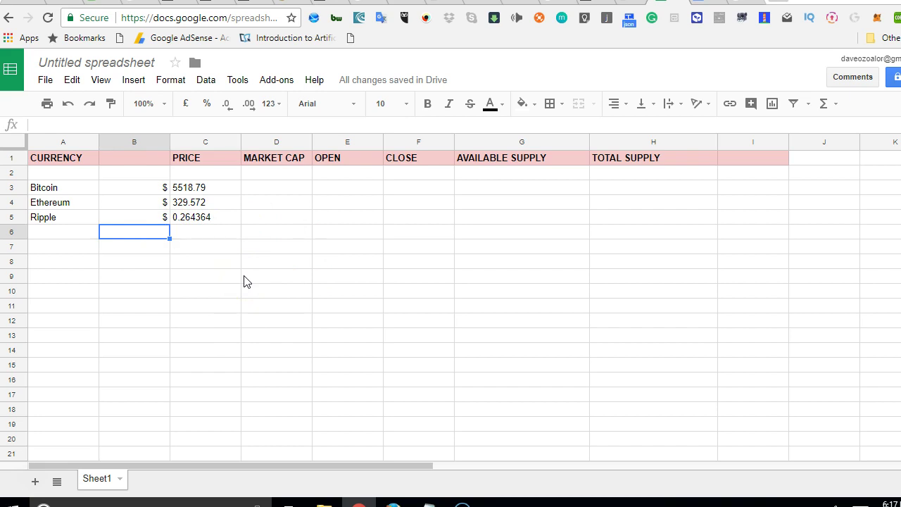
click(178, 279)
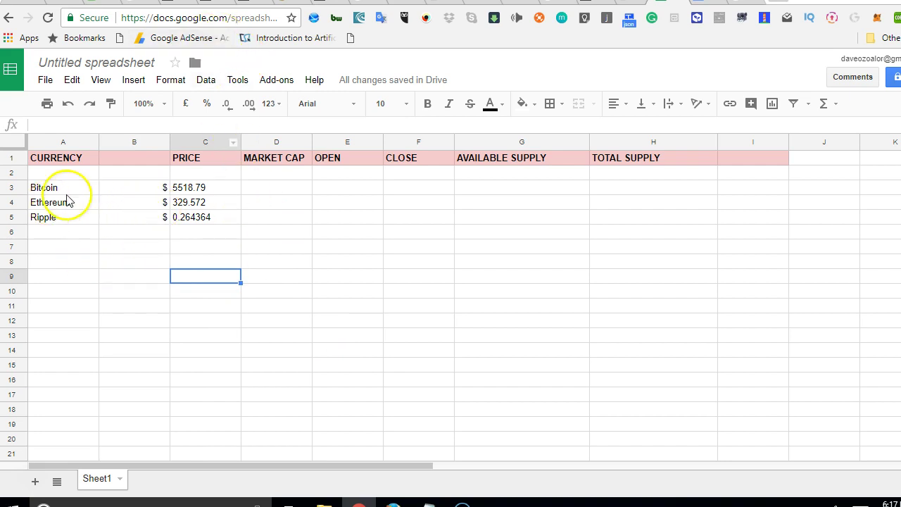
click(189, 191)
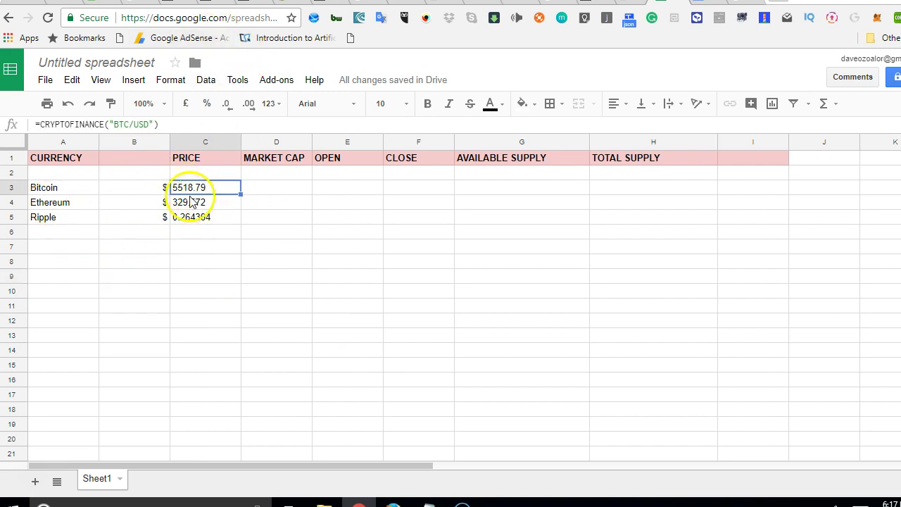